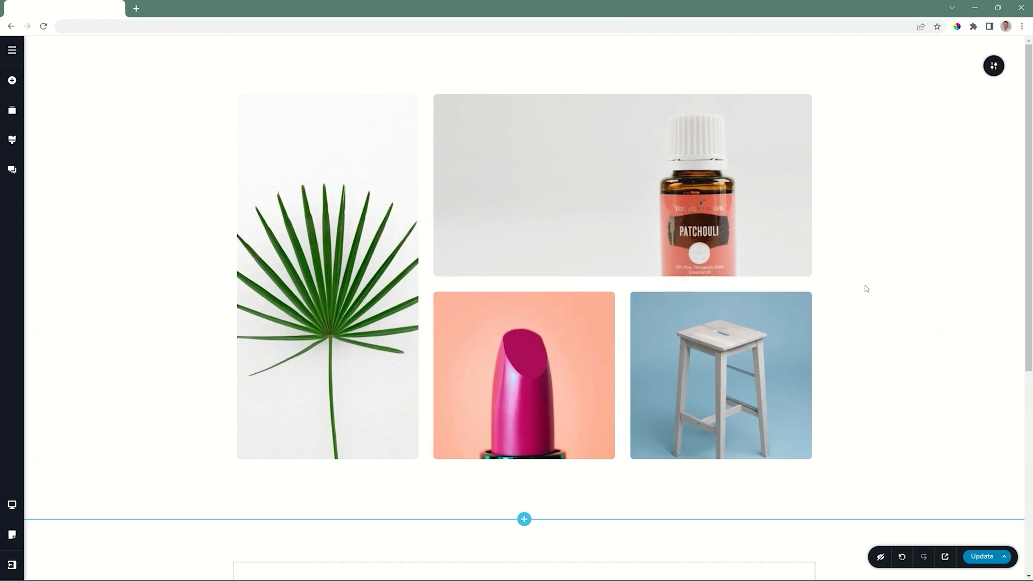
click(615, 167)
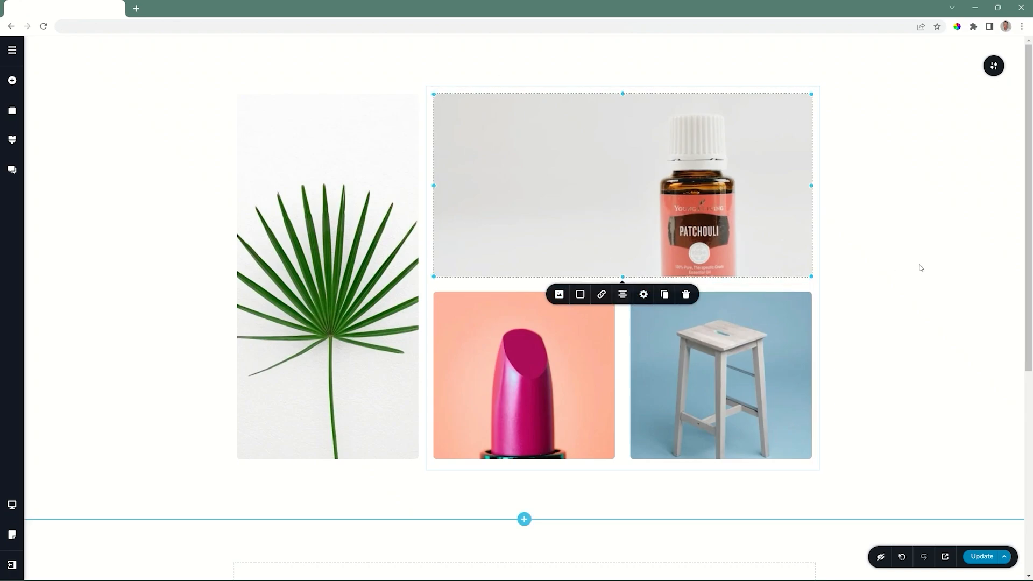
click(904, 296)
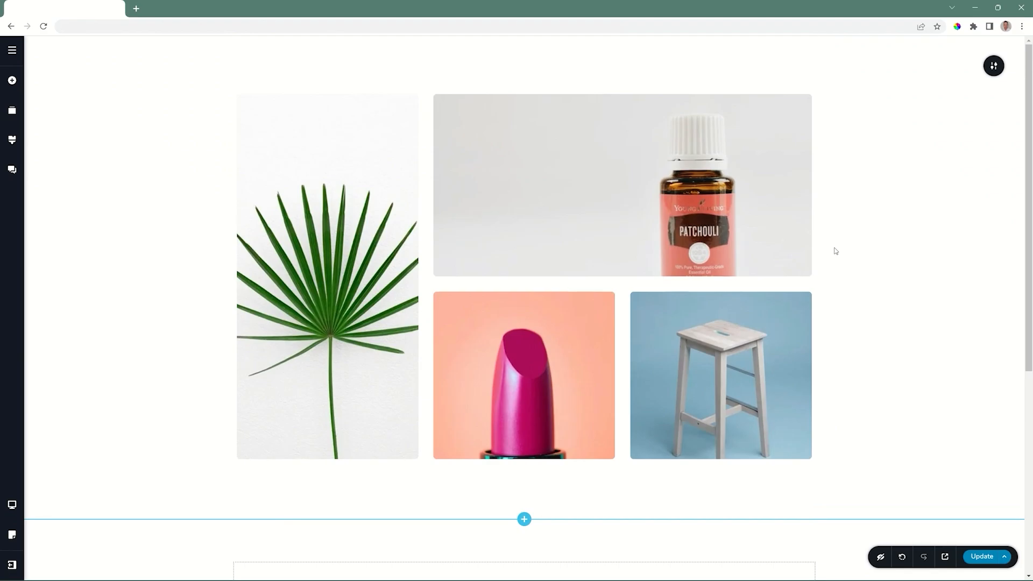
Step: Add an Image element to the empty block below the product image grid
scroll(836, 250, down, 5)
click(524, 260)
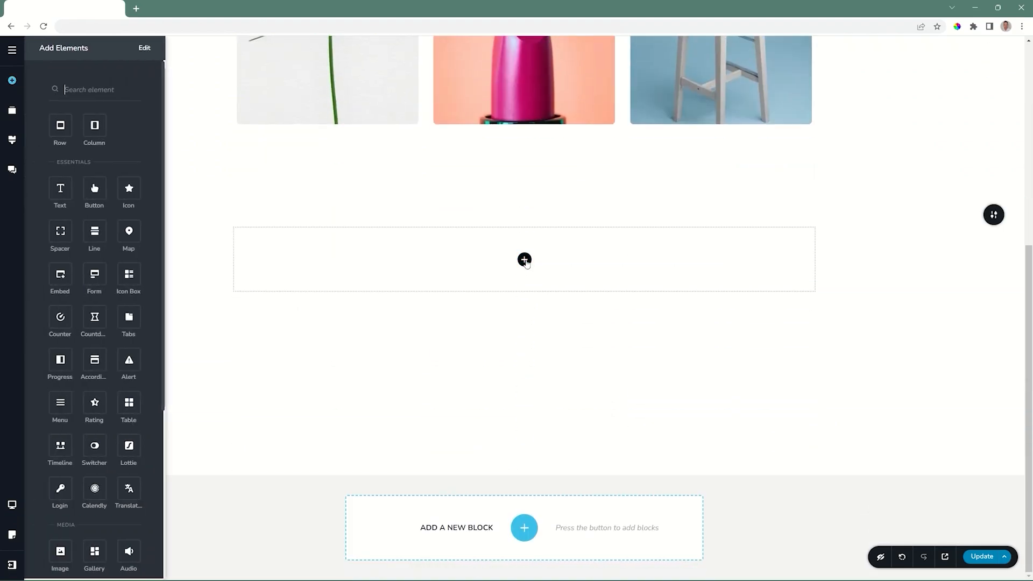
scroll(164, 275, down, 4)
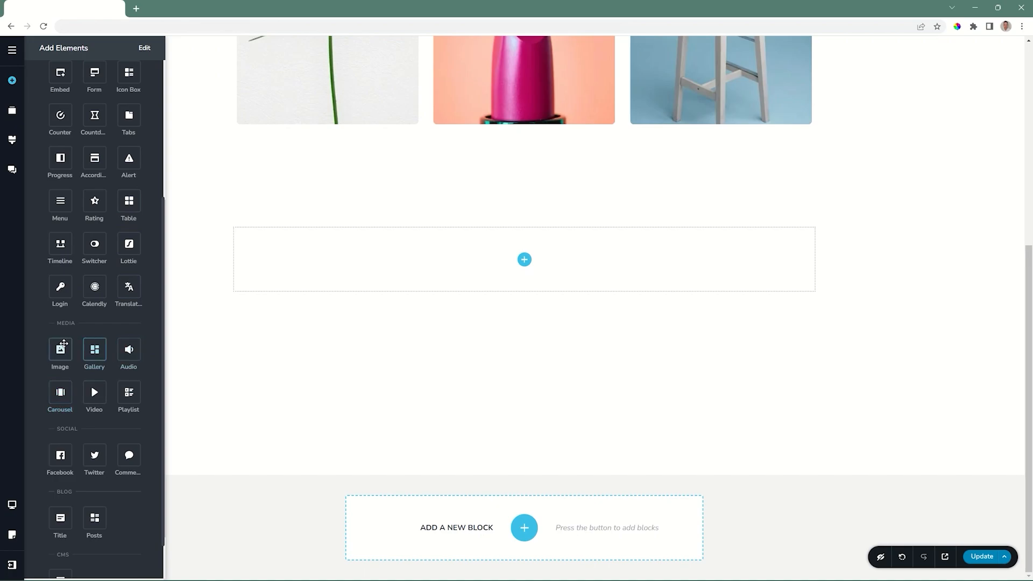
drag(63, 352, 526, 276)
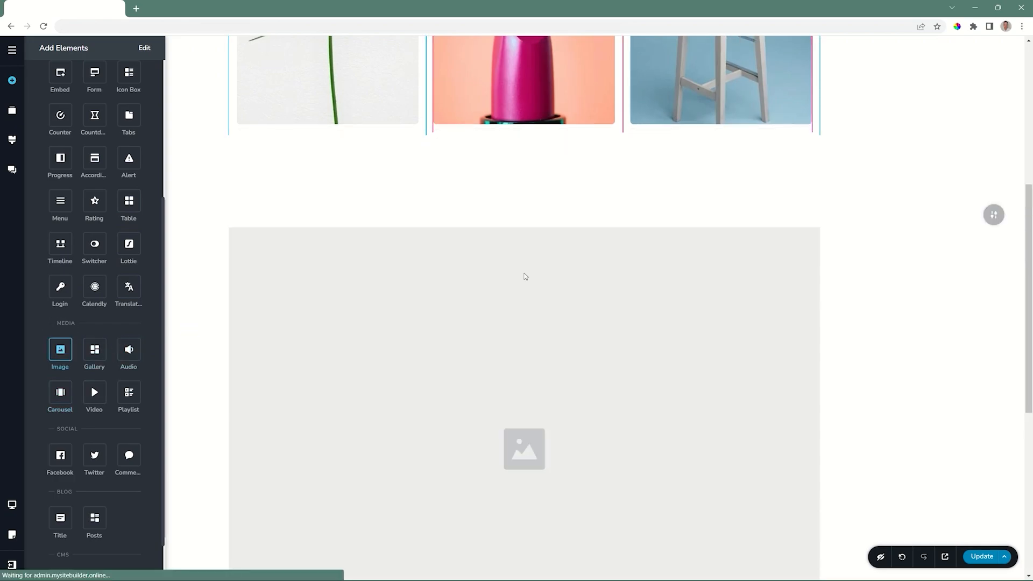
Step: Add a Column element beside the image placeholder so the block is split into two columns
scroll(902, 250, down, 2)
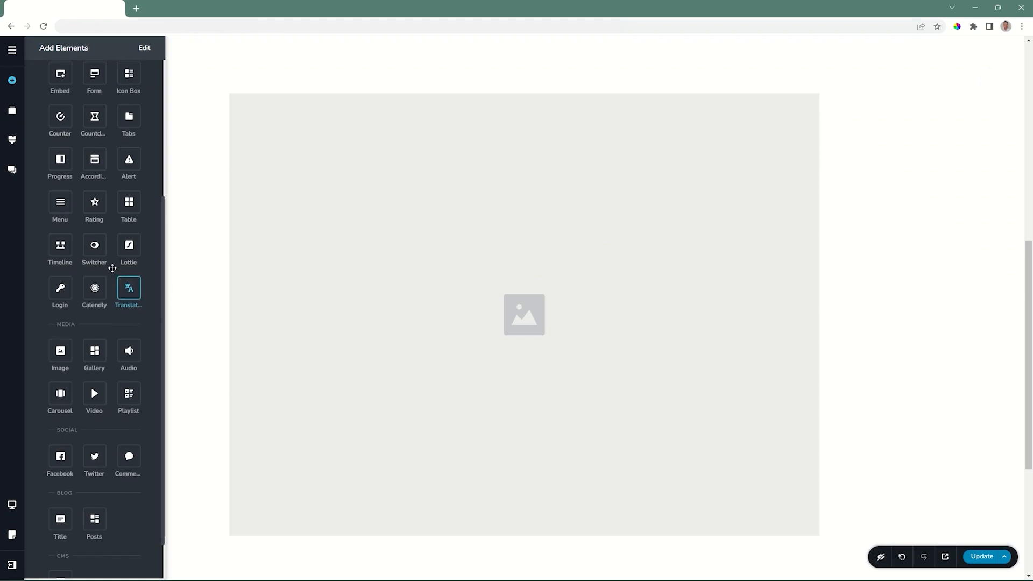
scroll(113, 226, up, 4)
drag(94, 127, 412, 98)
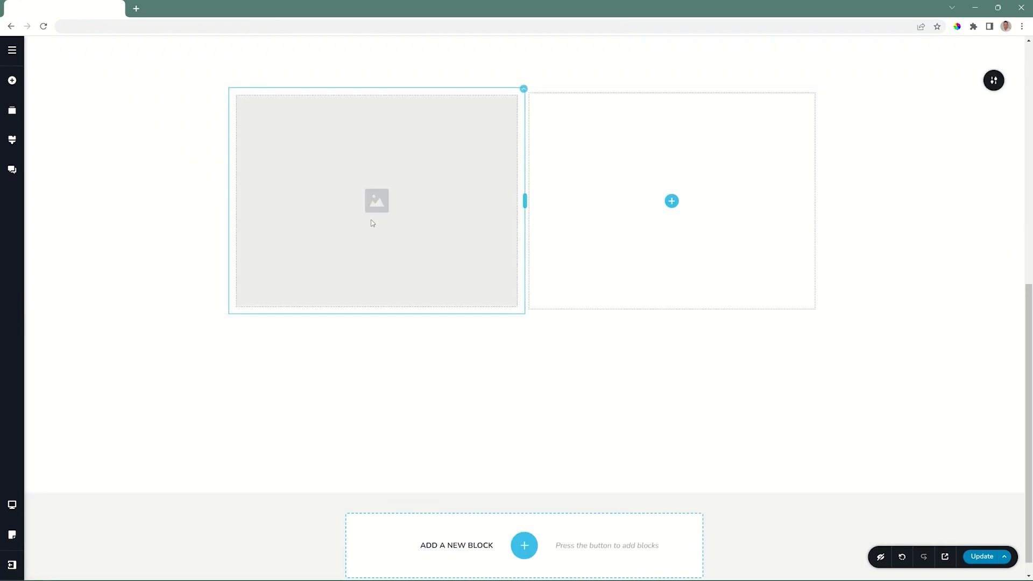
Step: Upload the picture Carousel 01 into the image placeholder in the left column
click(372, 223)
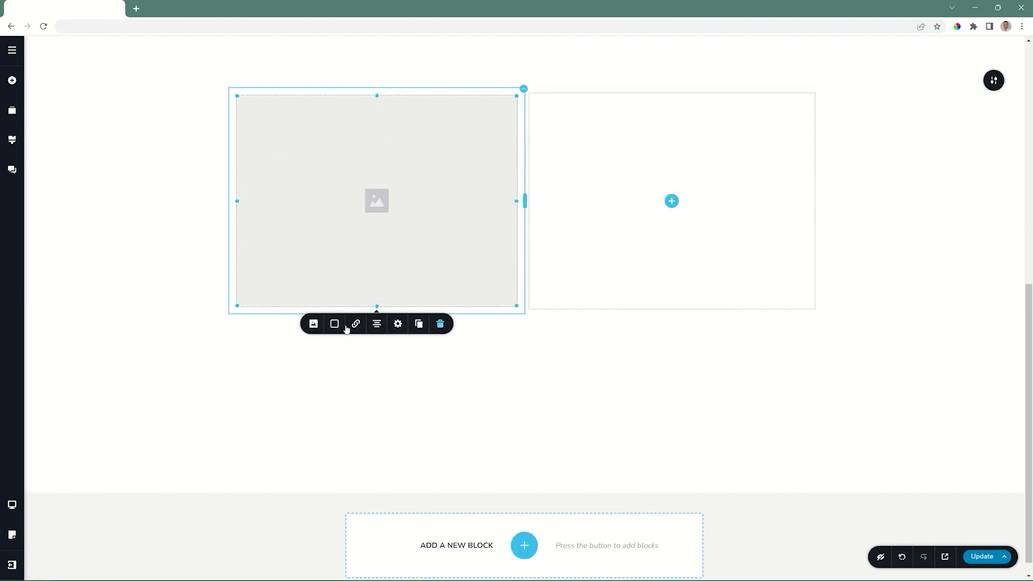
click(314, 326)
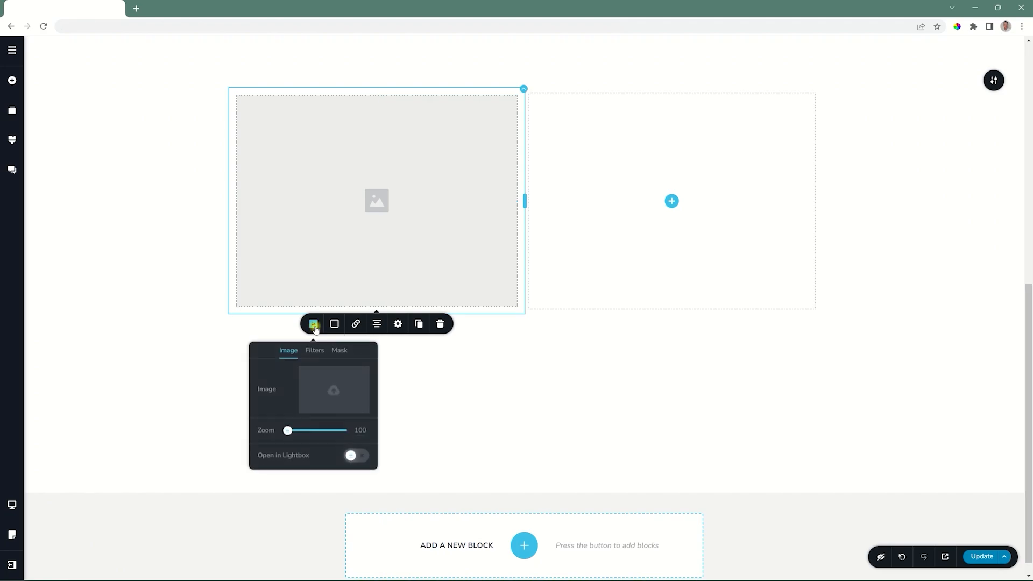
click(337, 396)
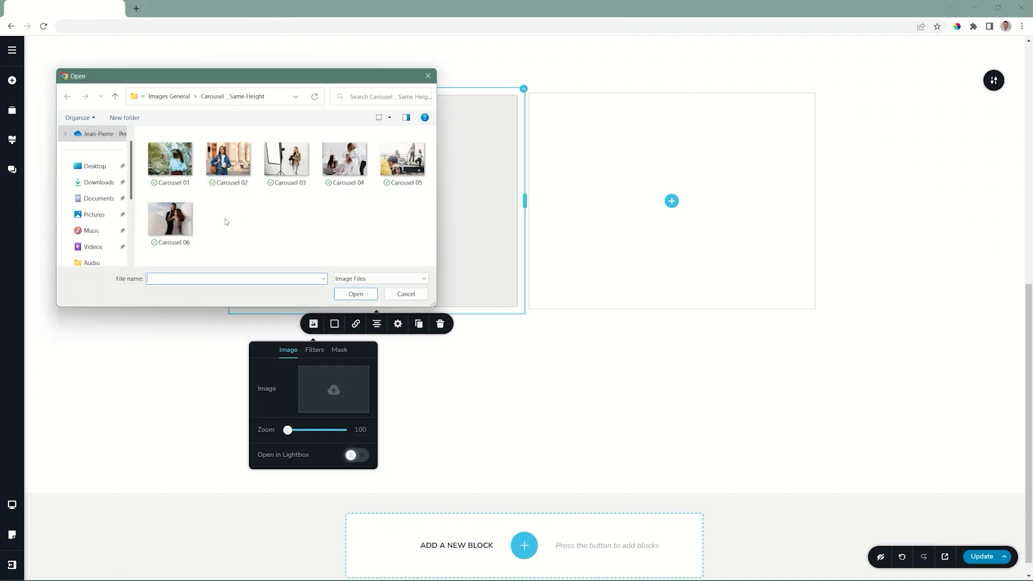
click(180, 173)
click(356, 294)
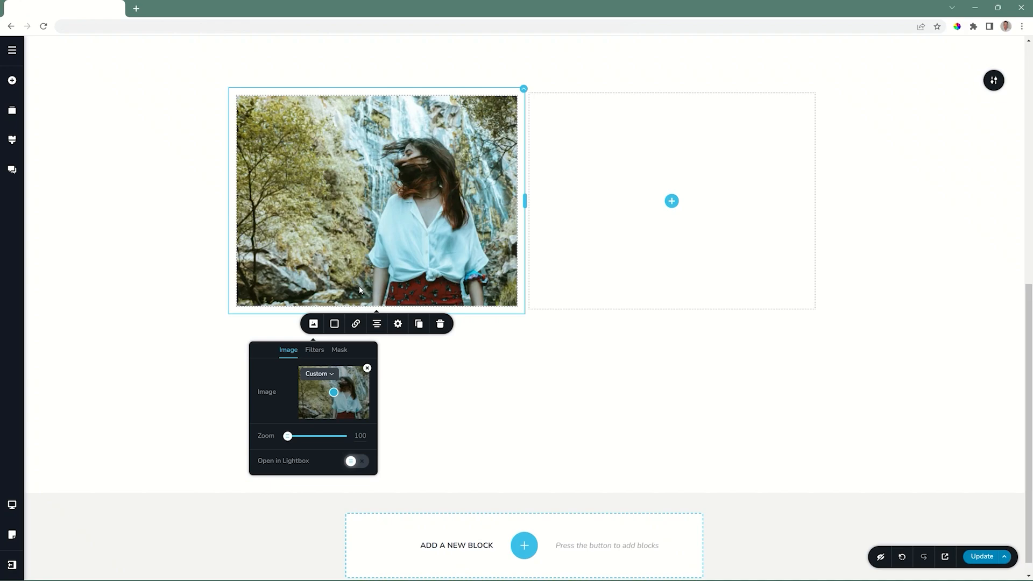
Step: Resize the waterfall image freehand inside its column to about 62% width and 104% height
click(399, 209)
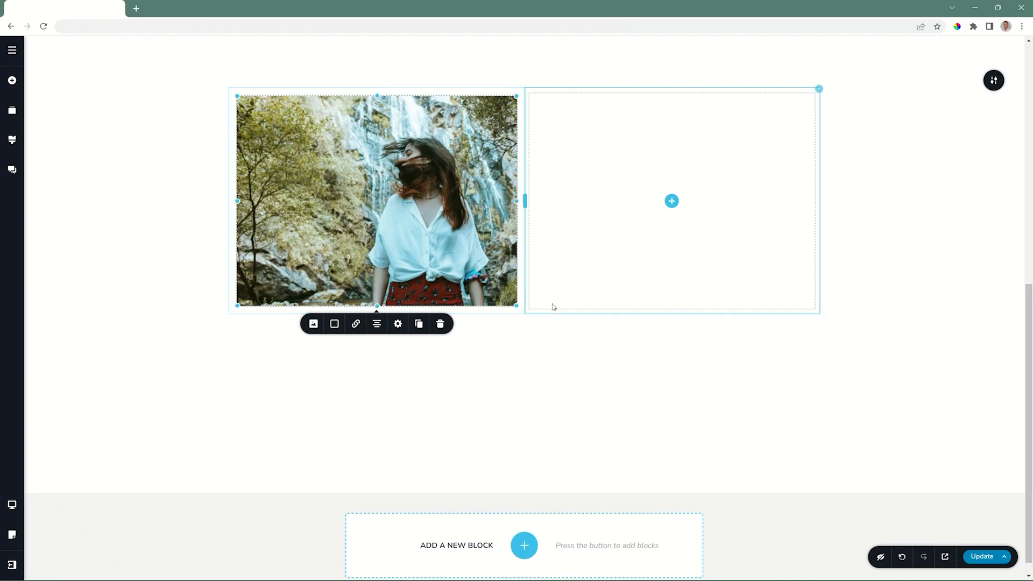
drag(519, 203, 541, 196)
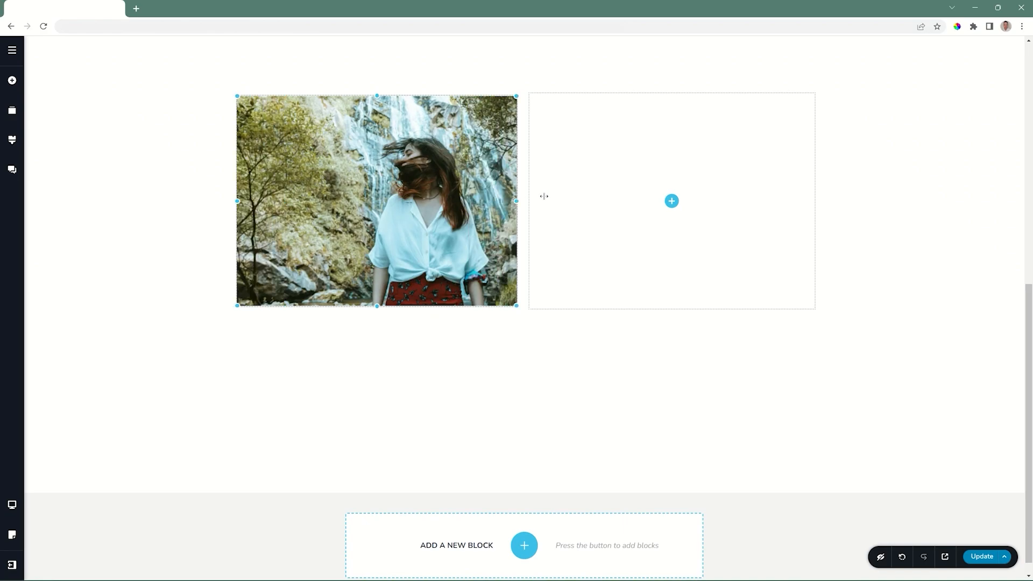
drag(377, 96, 397, 122)
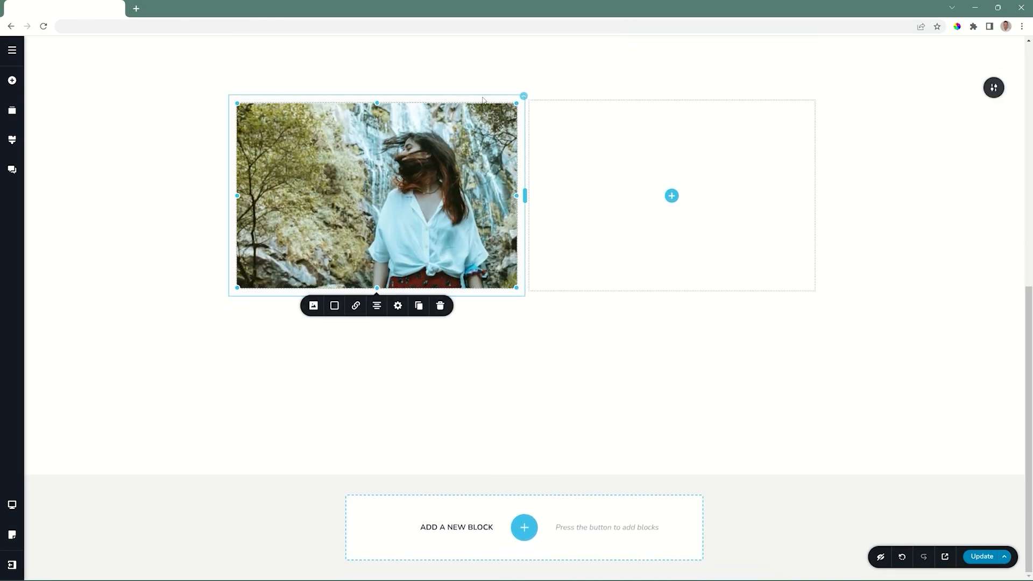
drag(522, 97, 569, 87)
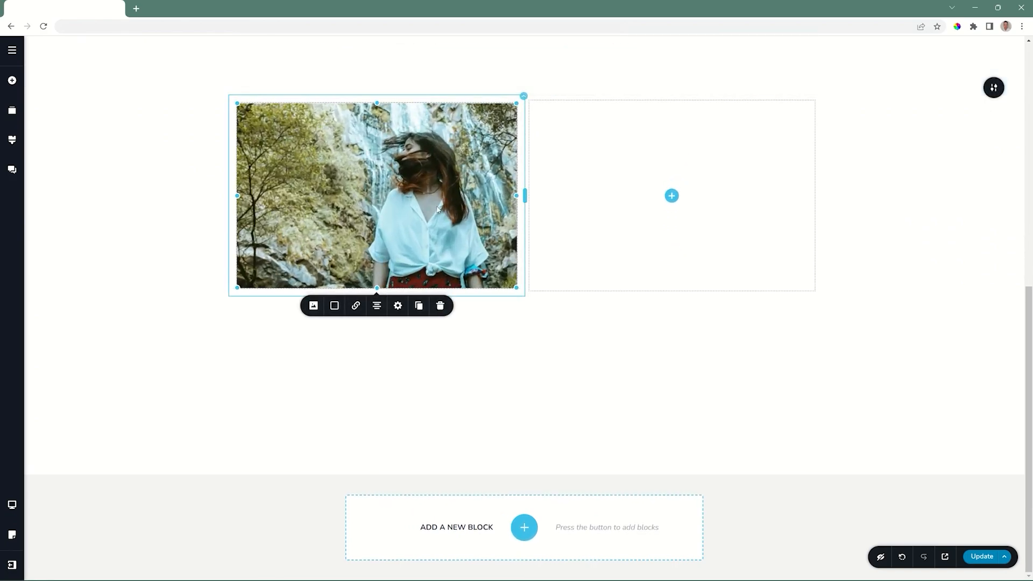
drag(517, 287, 493, 276)
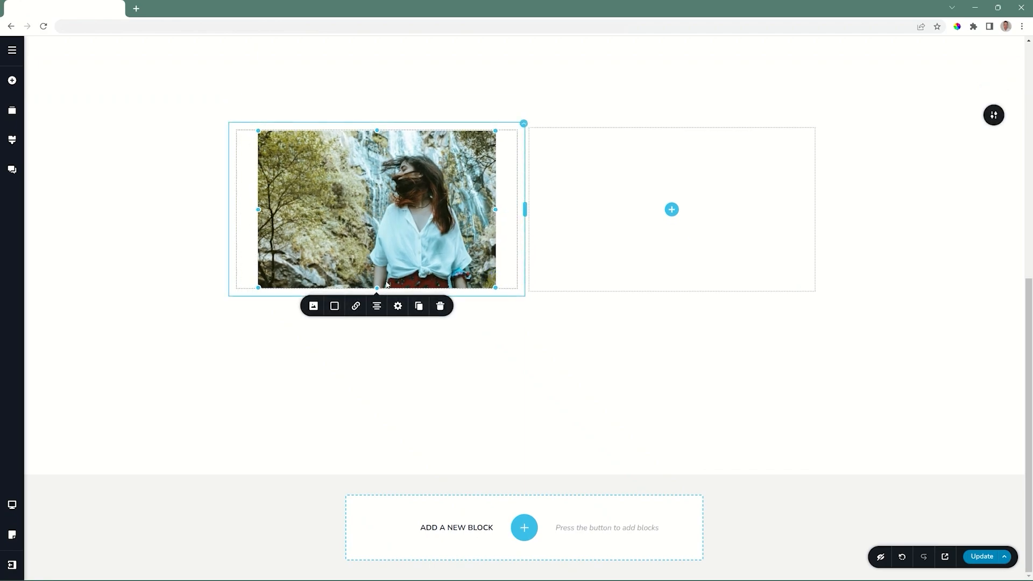
drag(495, 220, 463, 220)
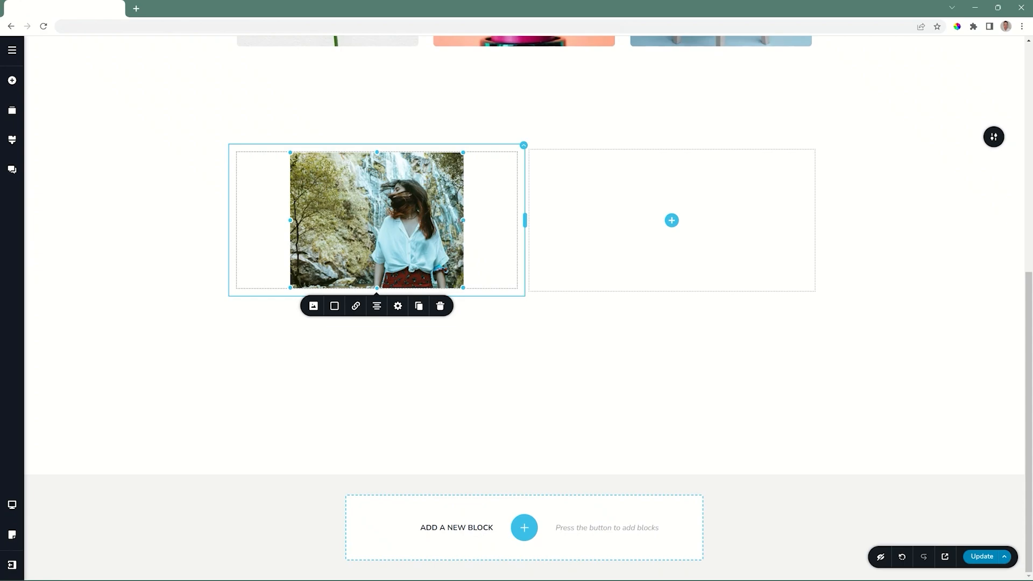
Step: Set the waterfall image's width and height both to 100%
click(397, 306)
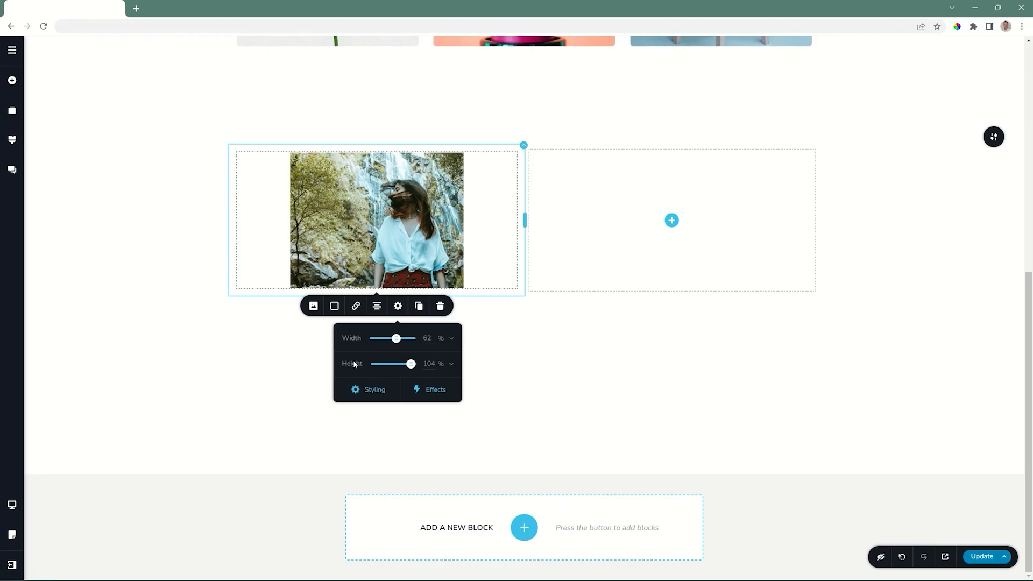
drag(396, 338, 413, 339)
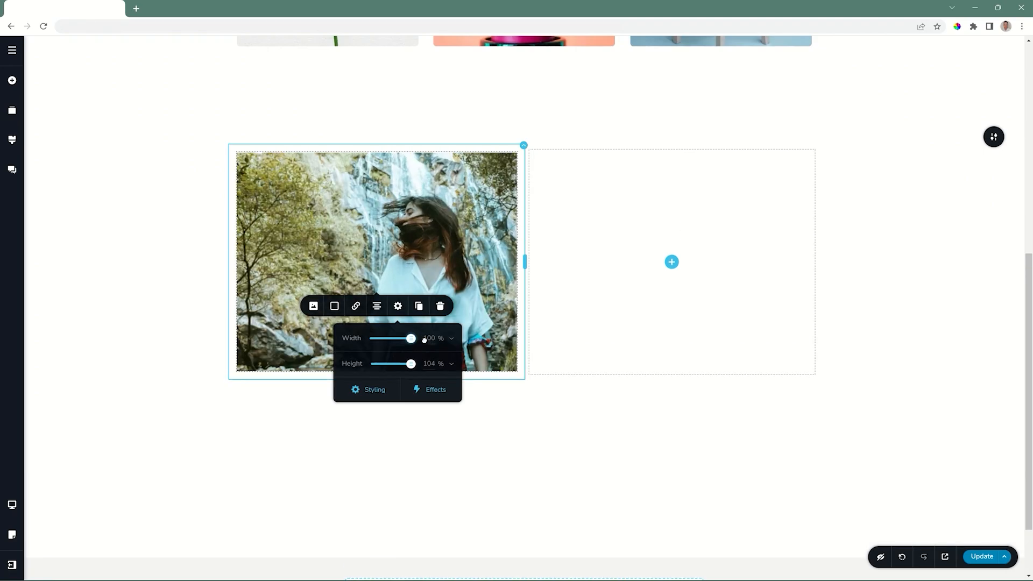
double_click(429, 363)
text(100)
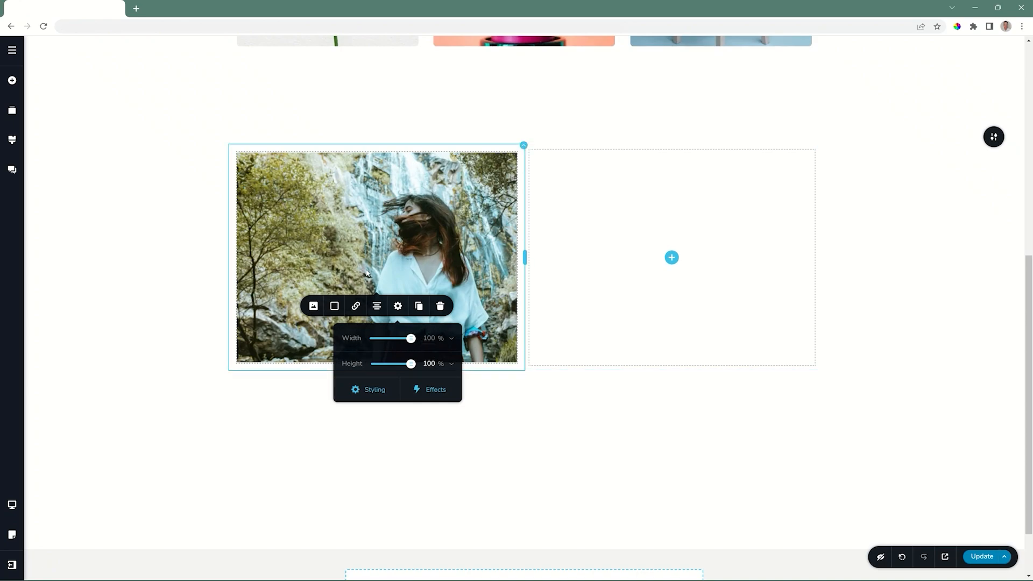
Step: Narrow the left column slightly, check the image's size settings and try to enlarge the image beyond its column
mouse_move(525, 258)
mouse_down()
mouse_move(667, 257)
mouse_move(433, 257)
mouse_move(611, 266)
mouse_move(516, 264)
mouse_up()
click(439, 286)
click(394, 376)
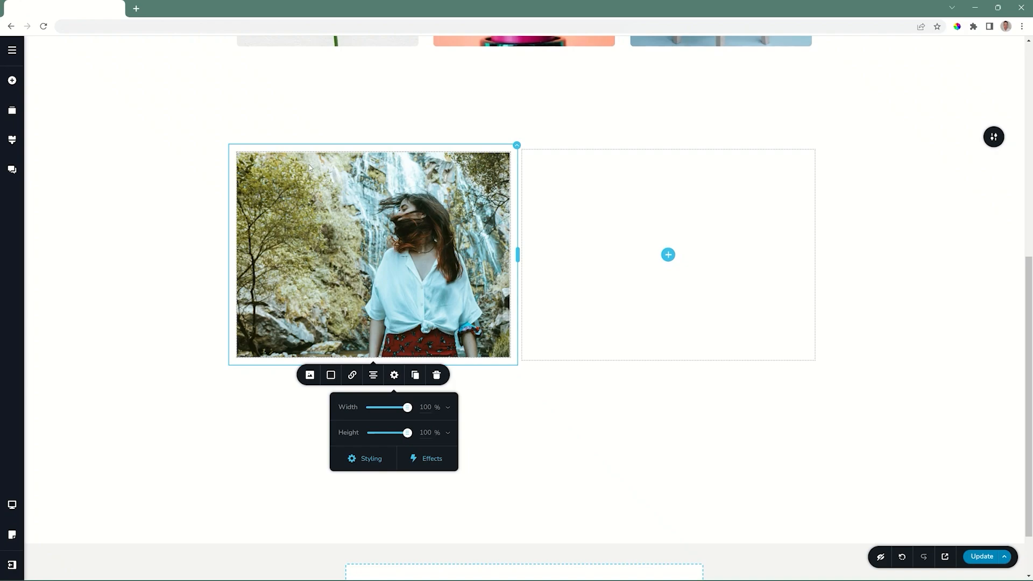
click(380, 237)
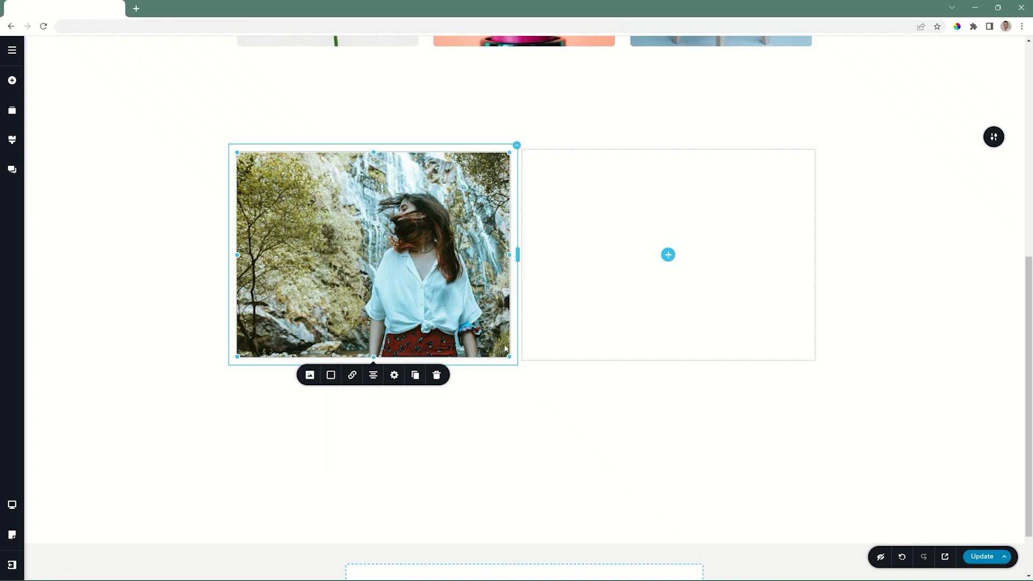
drag(506, 352, 558, 365)
Step: Switch the image's width unit to px and enlarge the image to fill its column, about 540 px wide
click(396, 375)
click(448, 407)
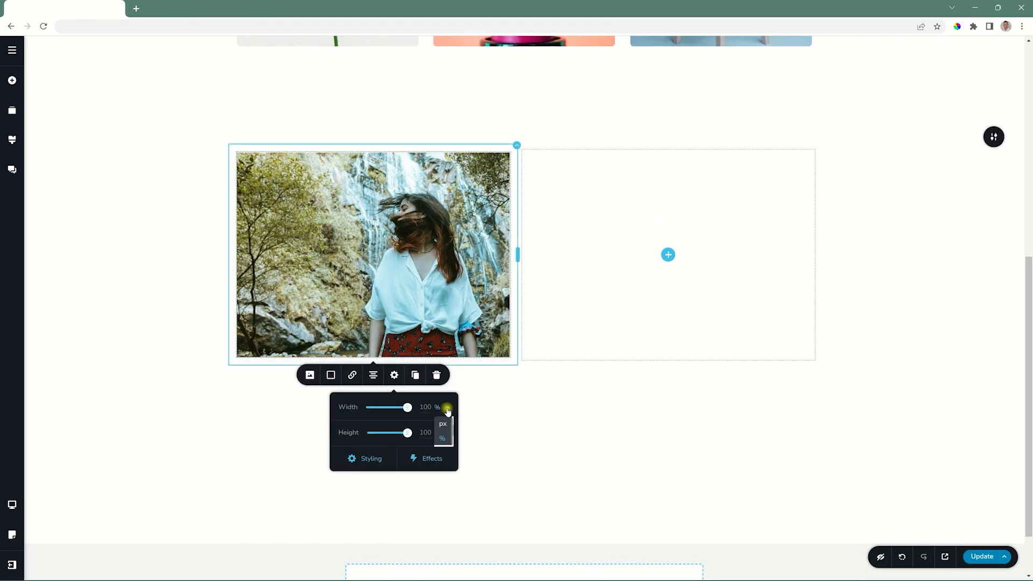
click(443, 426)
click(377, 249)
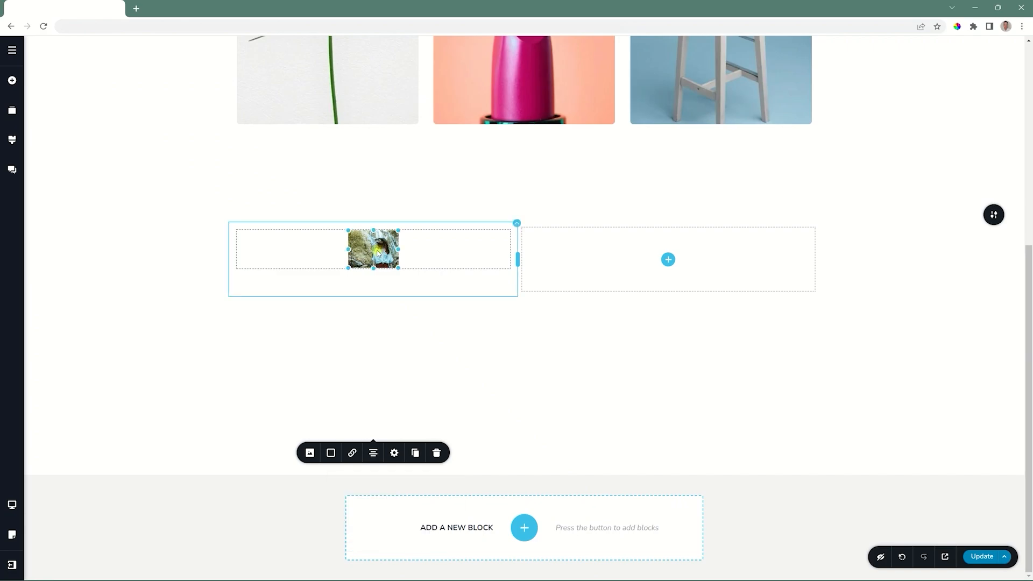
drag(397, 267, 715, 457)
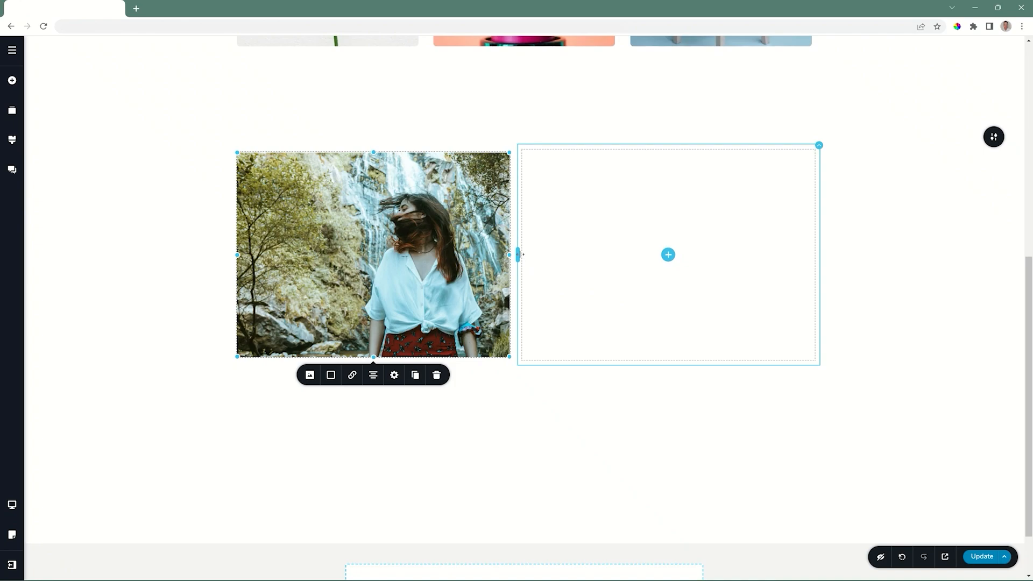
Step: Widen the left column to about three quarters of the row and stretch the image to fill it, about 846 px wide
drag(517, 255, 670, 268)
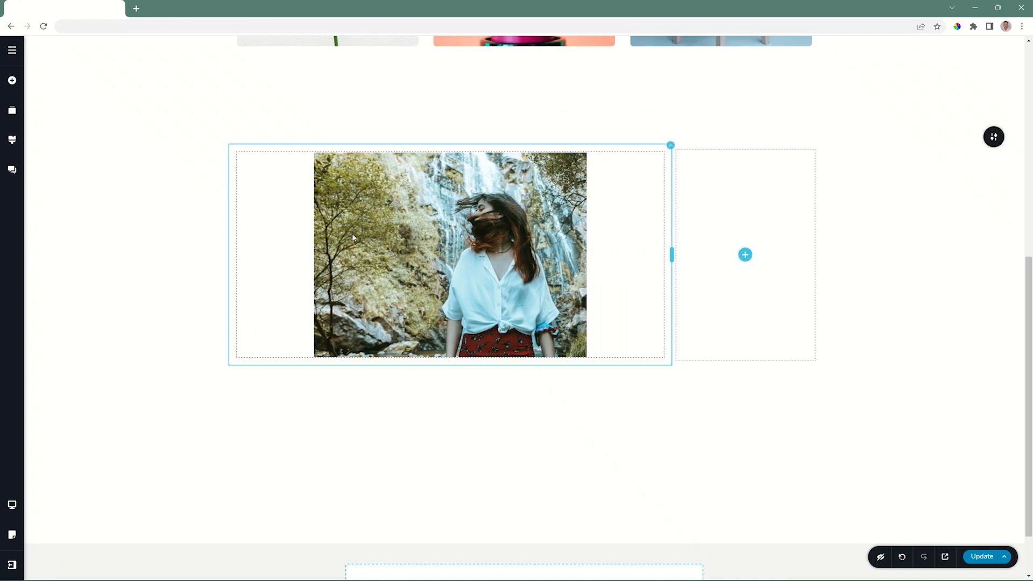
click(472, 261)
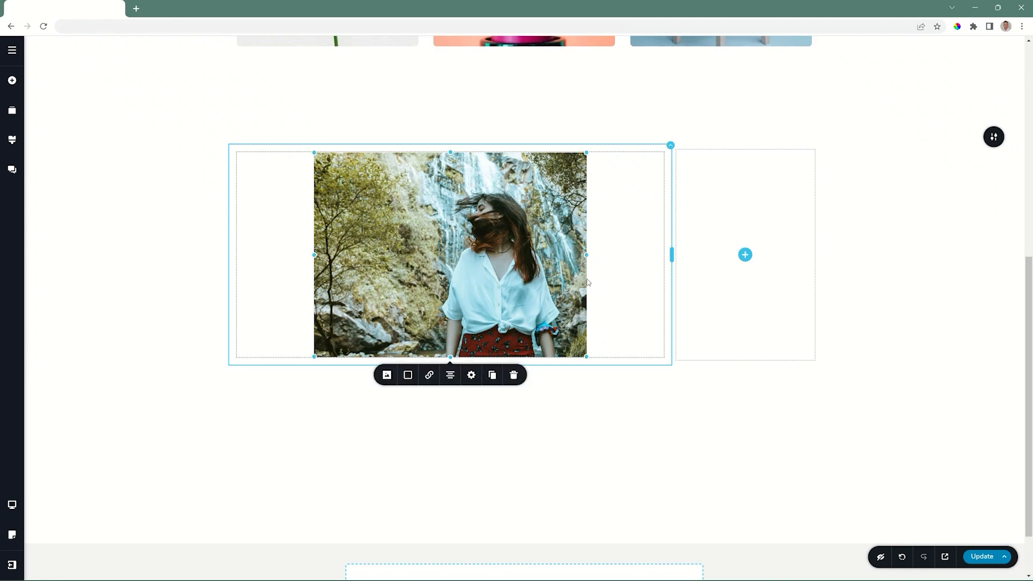
click(471, 376)
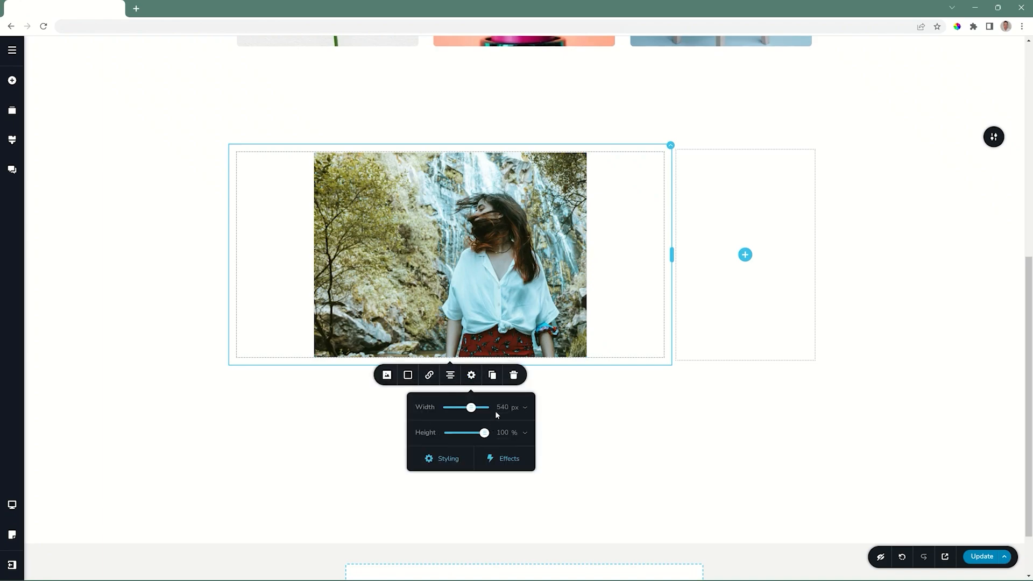
click(503, 275)
drag(587, 255, 673, 261)
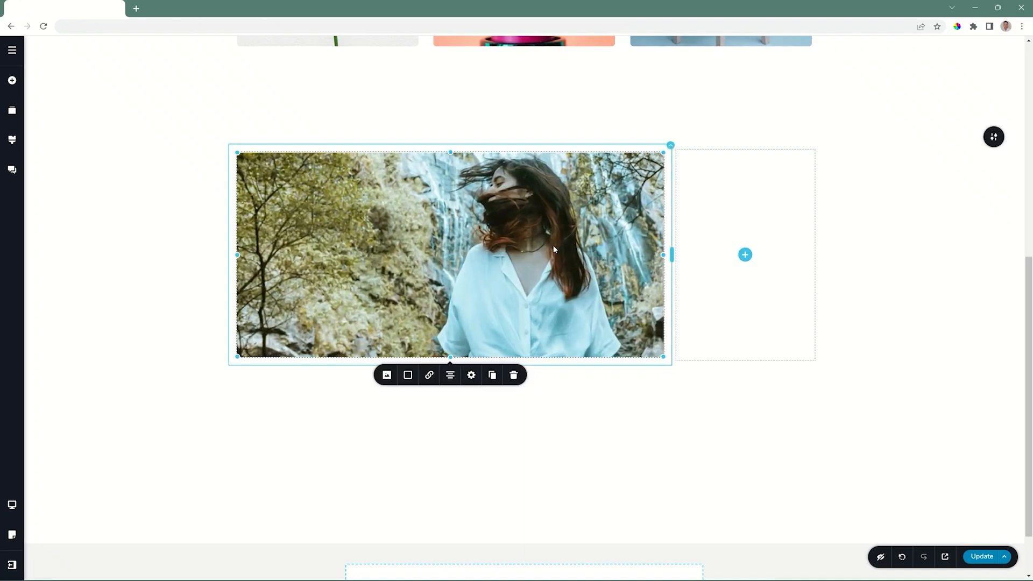
Step: Switch the image's width unit back to % and set both its width and height to 100%
click(471, 375)
click(526, 434)
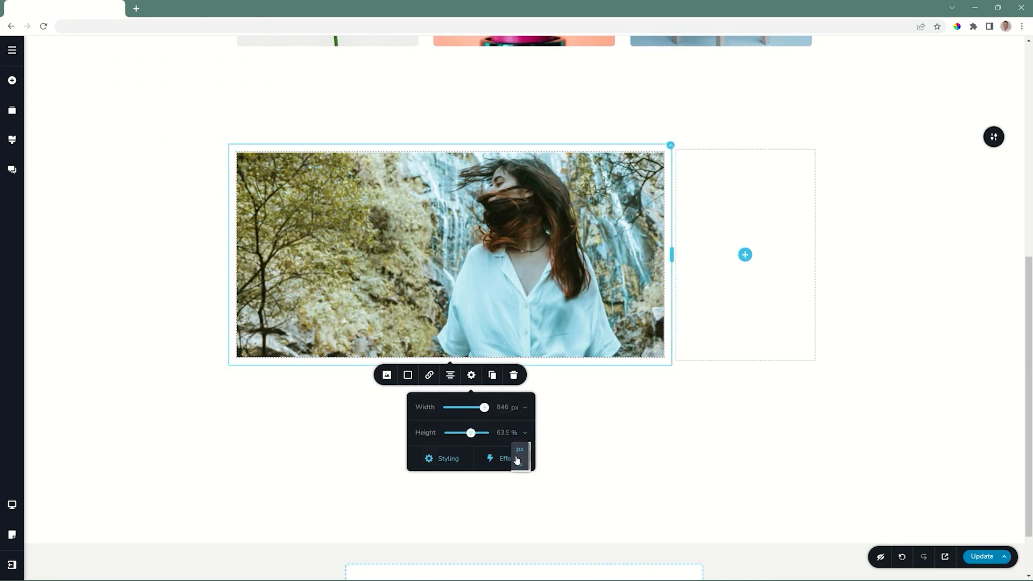
click(525, 408)
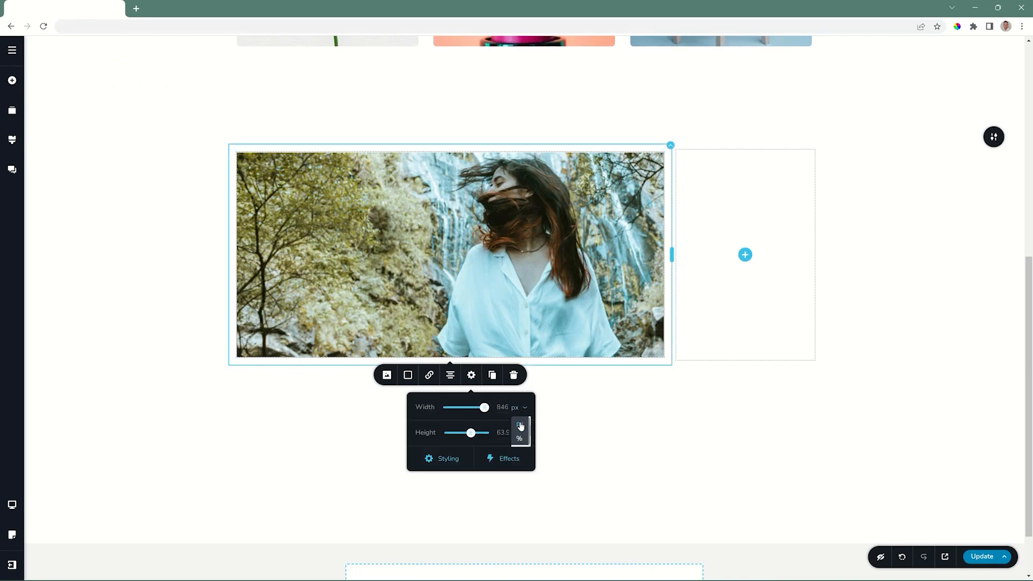
click(520, 439)
click(527, 435)
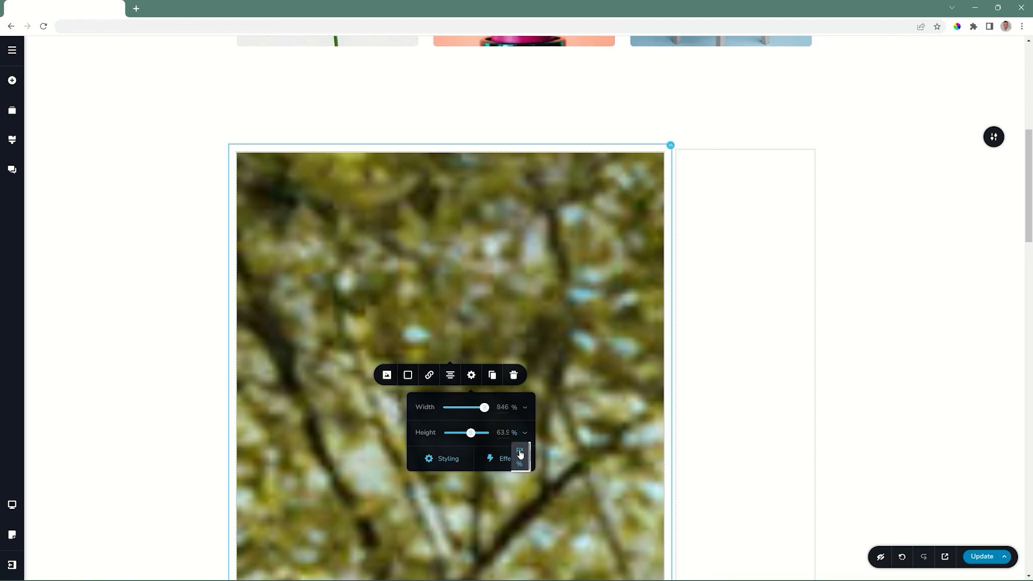
double_click(503, 407)
text(100)
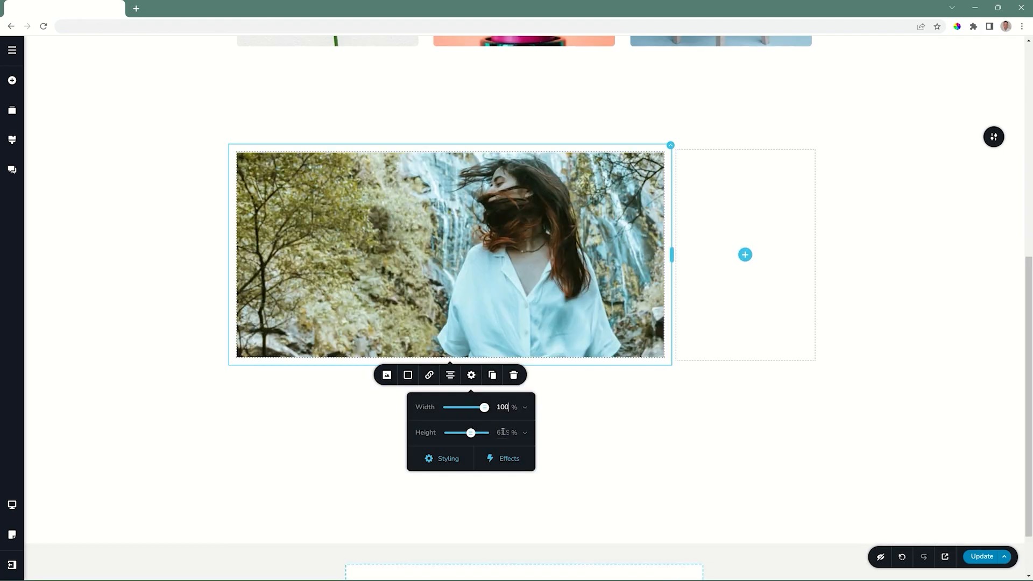
click(502, 432)
double_click(502, 432)
text(100)
Step: Narrow the left column to slightly more than half of the row
drag(672, 311, 554, 309)
scroll(553, 308, down, 1)
Step: Switch the image's size type to Original and back to Custom
click(471, 164)
click(333, 348)
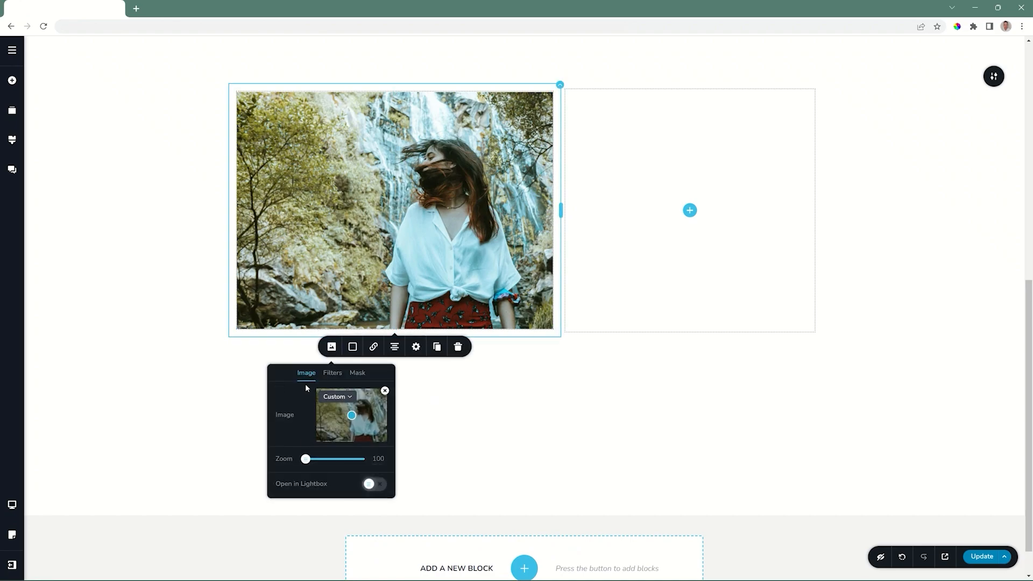
click(330, 397)
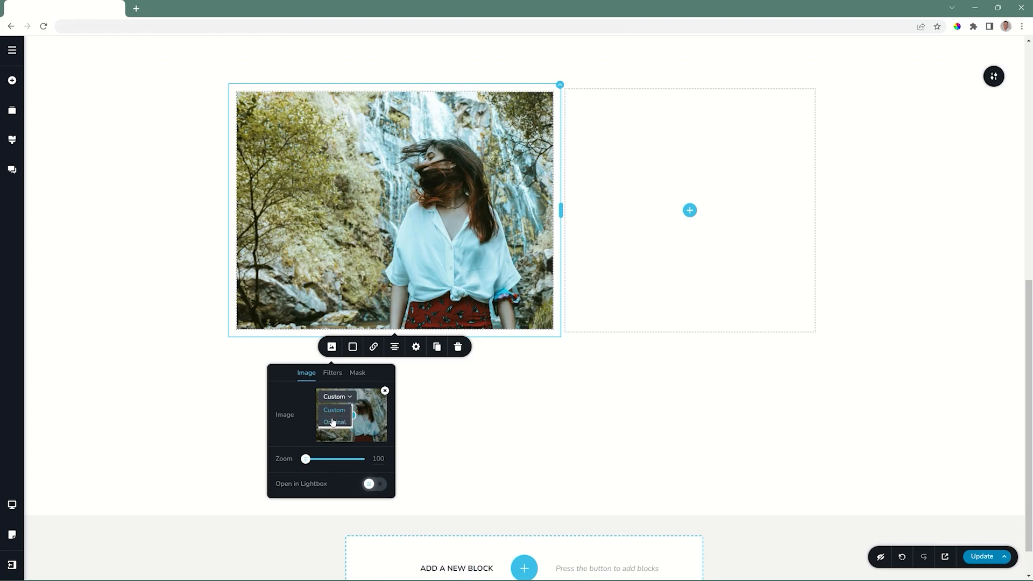
click(332, 420)
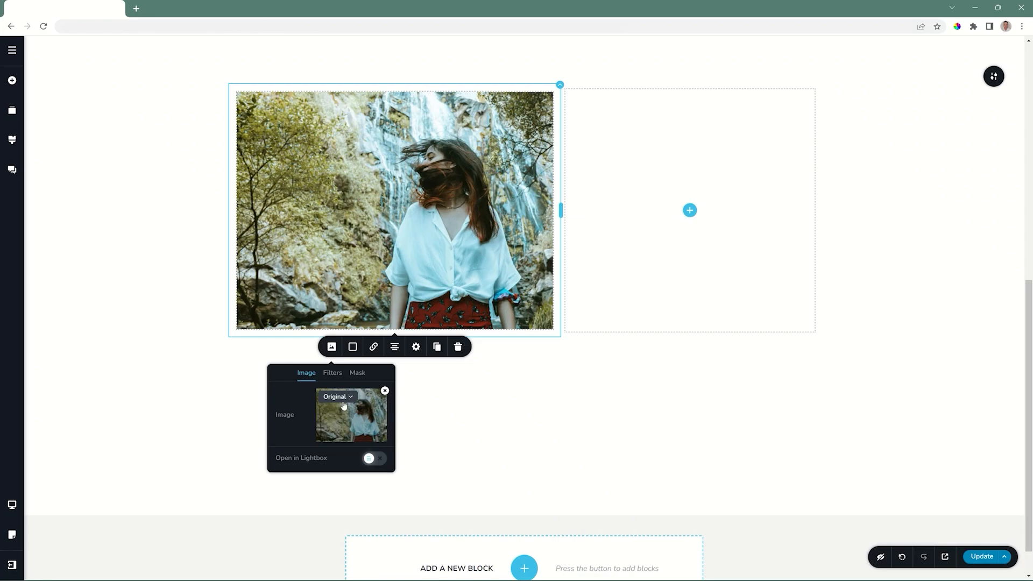
click(339, 397)
click(323, 423)
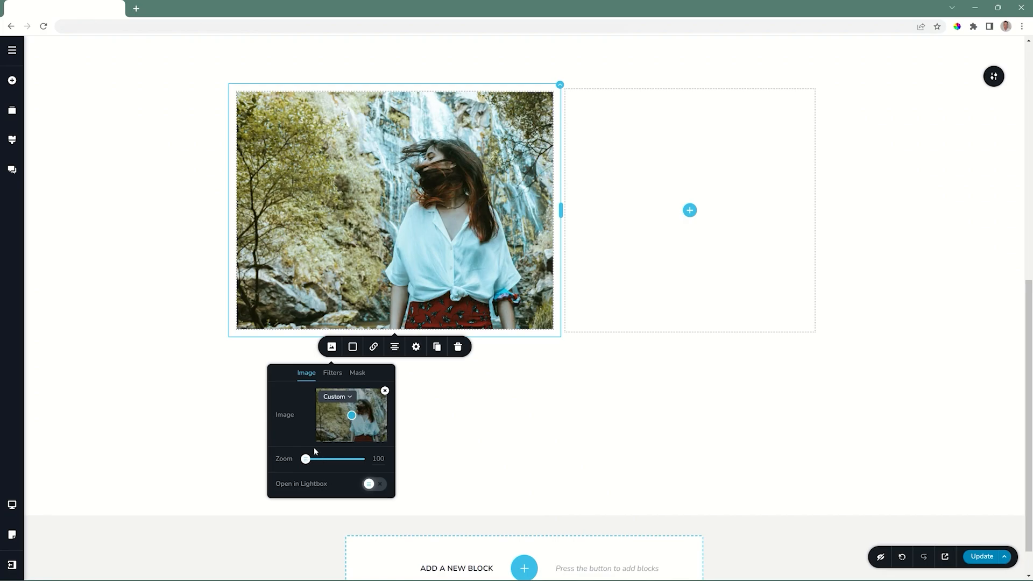
Step: Zoom the image to 182 and move its focal point onto the woman's head
mouse_move(305, 459)
mouse_down()
mouse_move(349, 458)
mouse_move(305, 458)
mouse_up()
drag(306, 461, 350, 460)
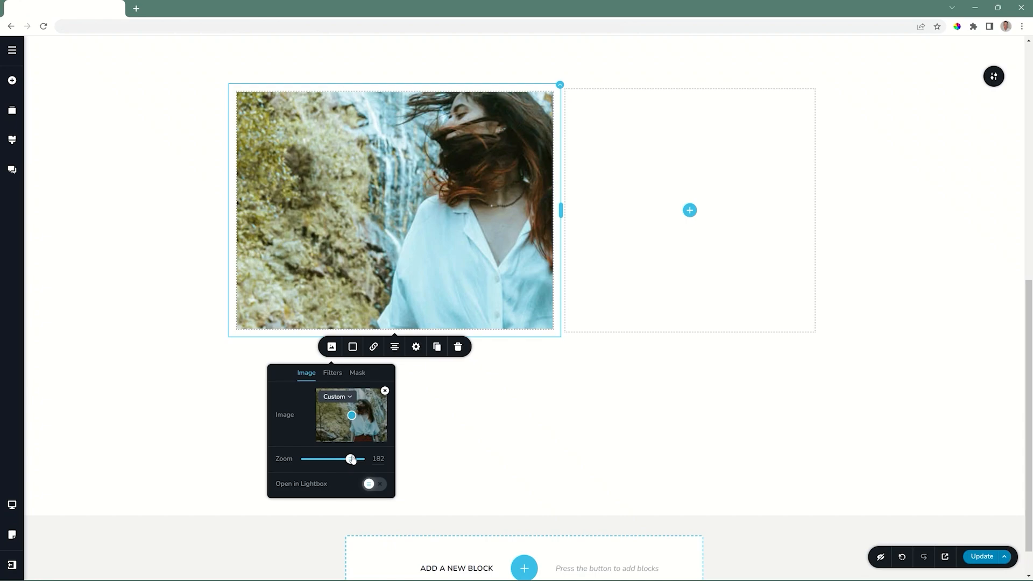
drag(351, 419, 365, 416)
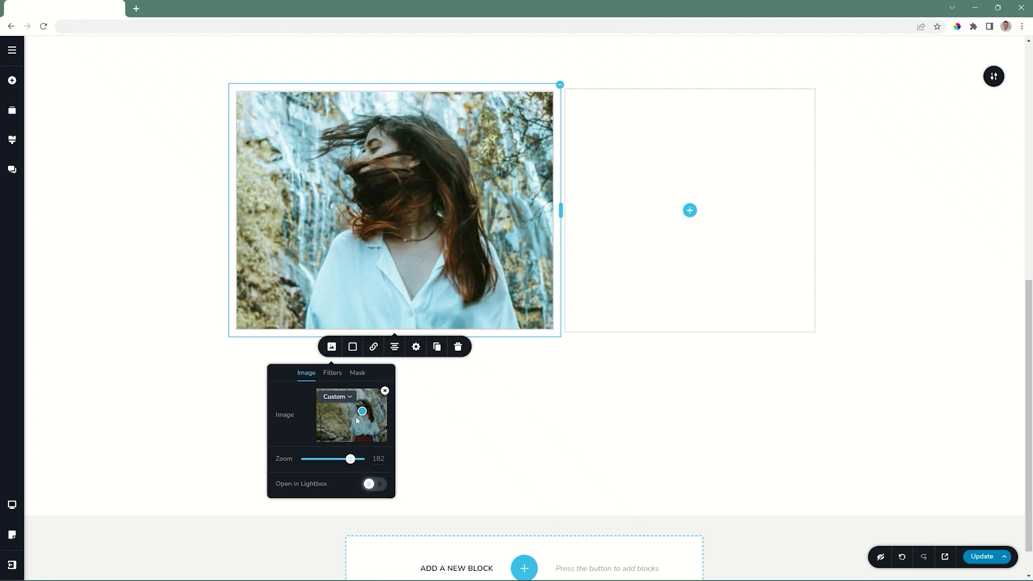
Step: Toggle Open in Lightbox on and off, and view the image's filter settings for the normal state
click(375, 485)
click(375, 485)
click(340, 375)
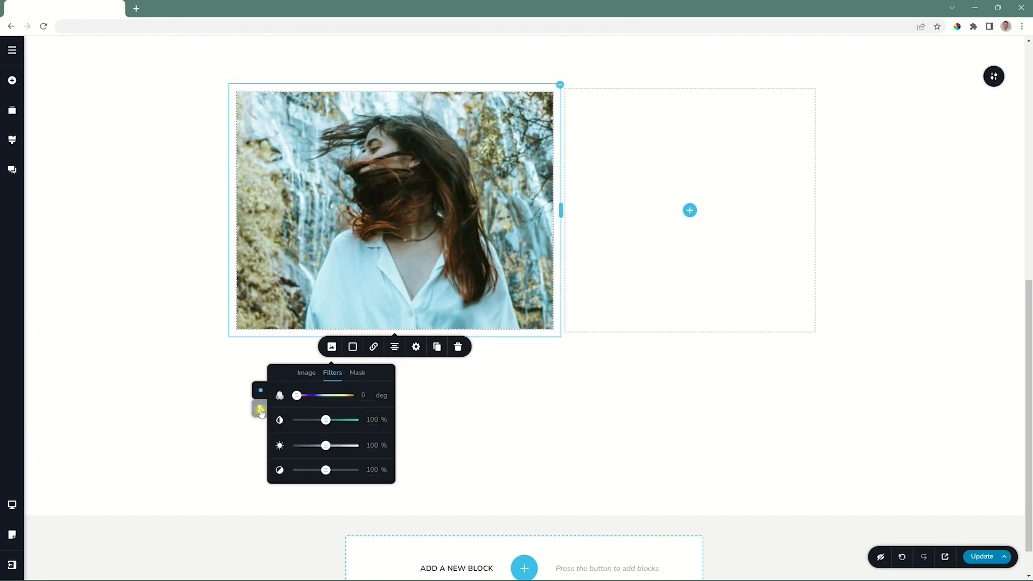
click(261, 392)
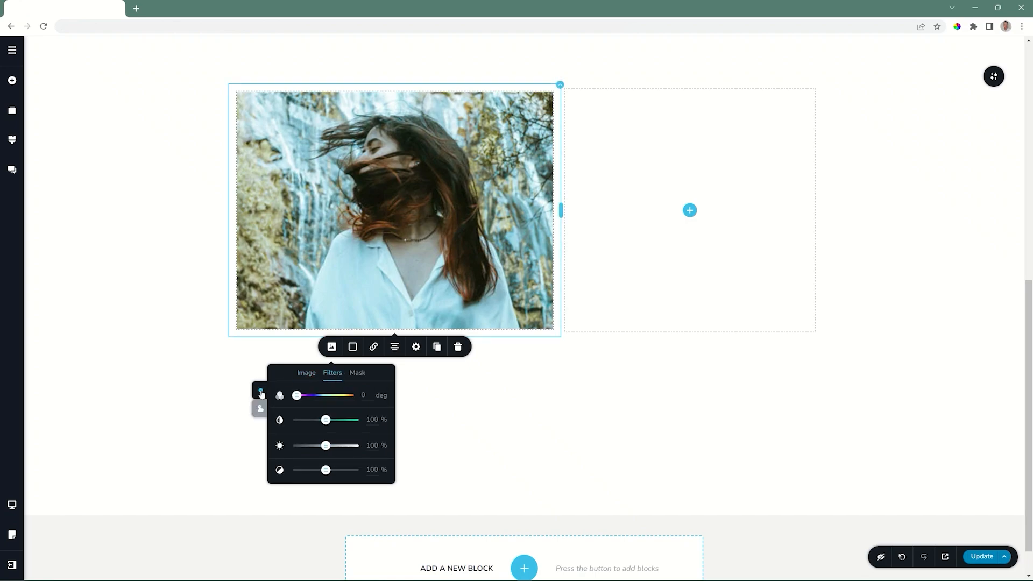
Step: Mask the image with the circle shape and set the mask size to Fit
click(354, 378)
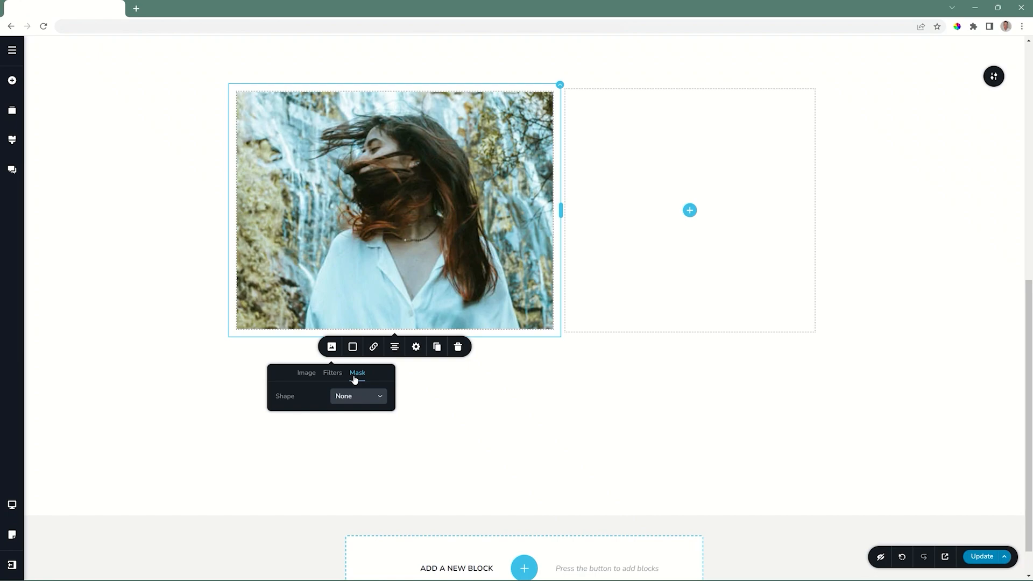
click(356, 396)
click(349, 425)
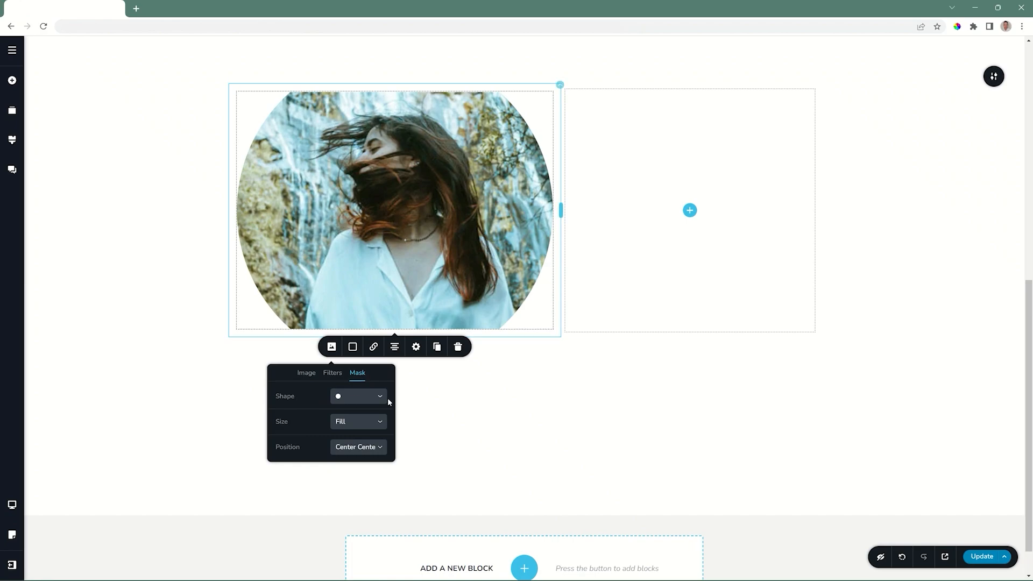
click(353, 423)
click(344, 439)
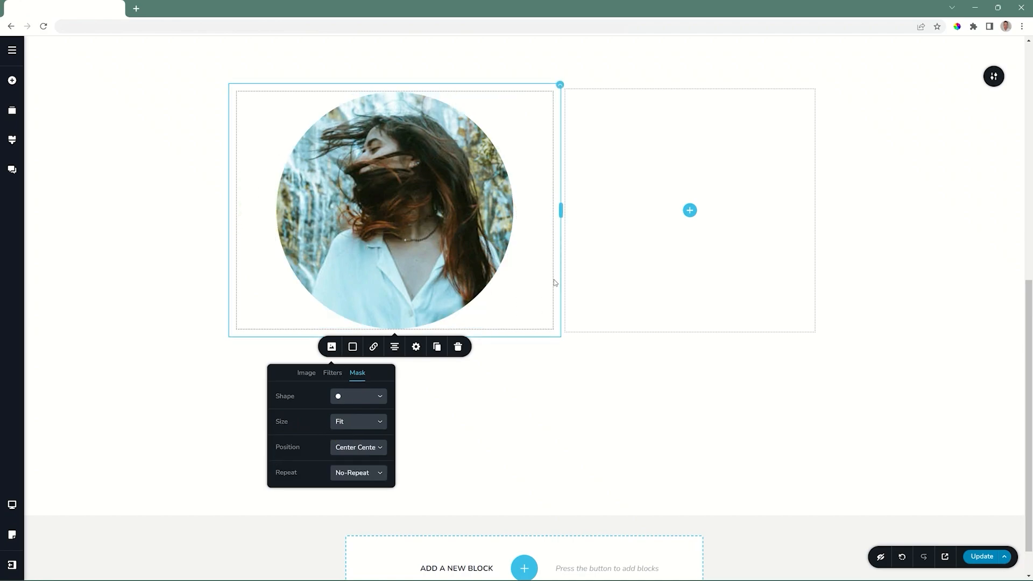
Step: Widen the left column slightly, to about three fifths of the row
click(560, 214)
drag(559, 214, 589, 218)
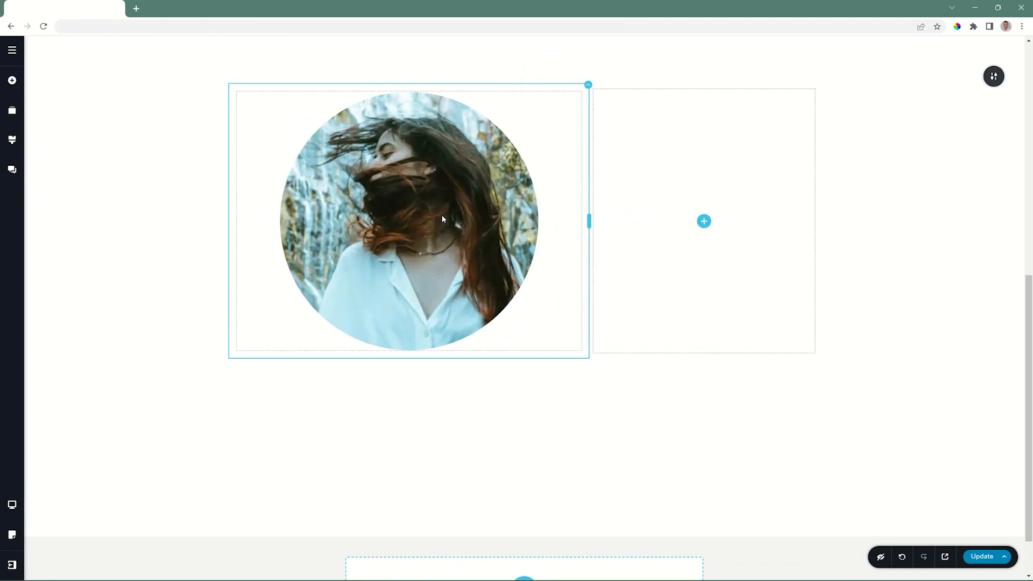
Step: Set the mask position to Center Left, to Center Right, and back to Center Center
click(439, 218)
click(346, 368)
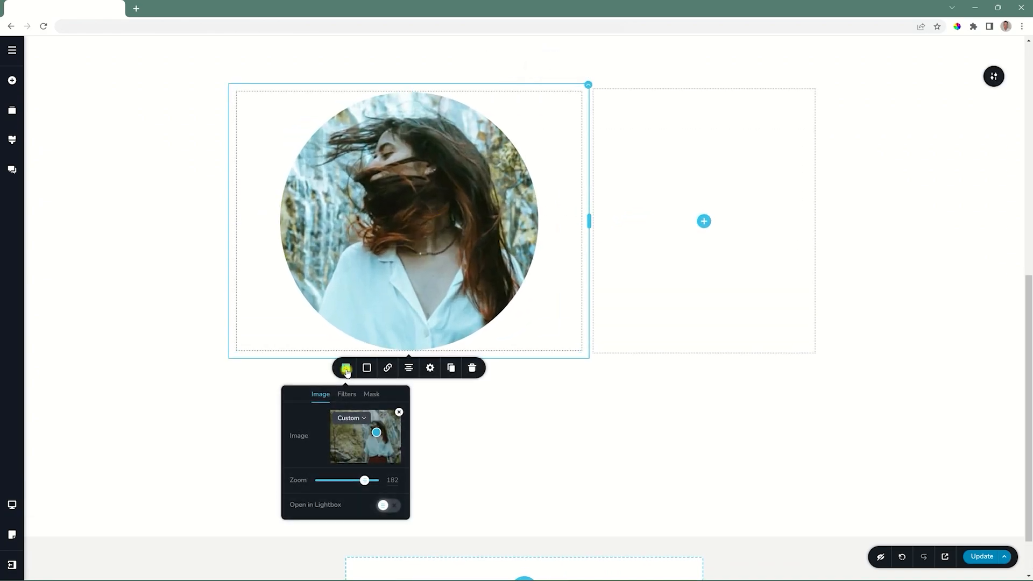
click(371, 394)
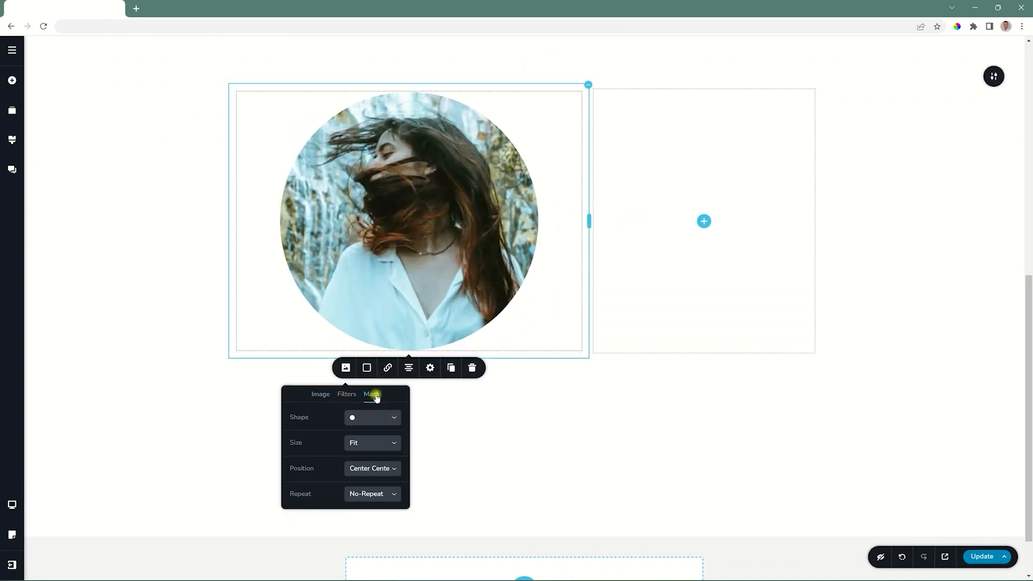
click(358, 472)
click(363, 501)
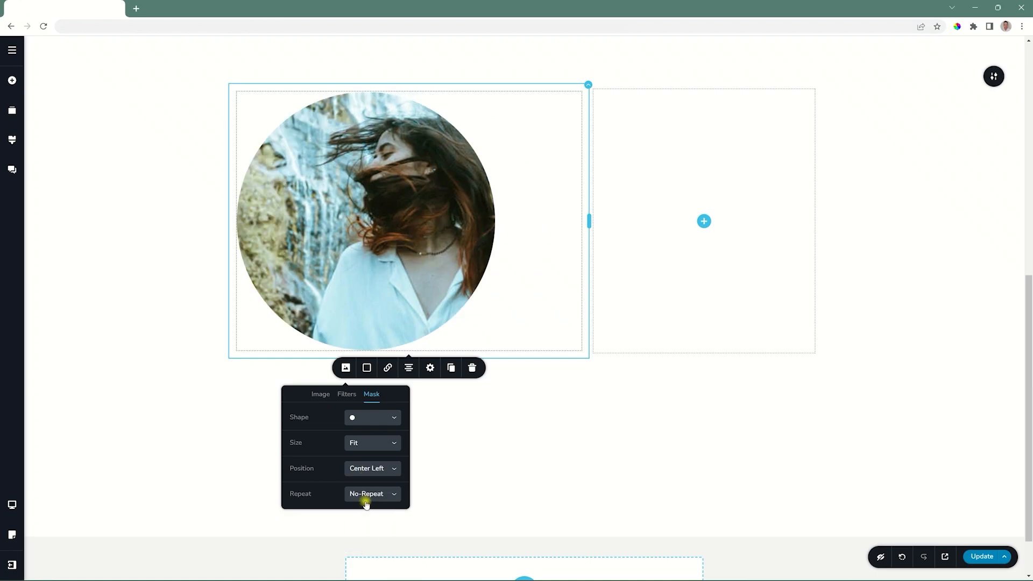
click(366, 471)
click(371, 513)
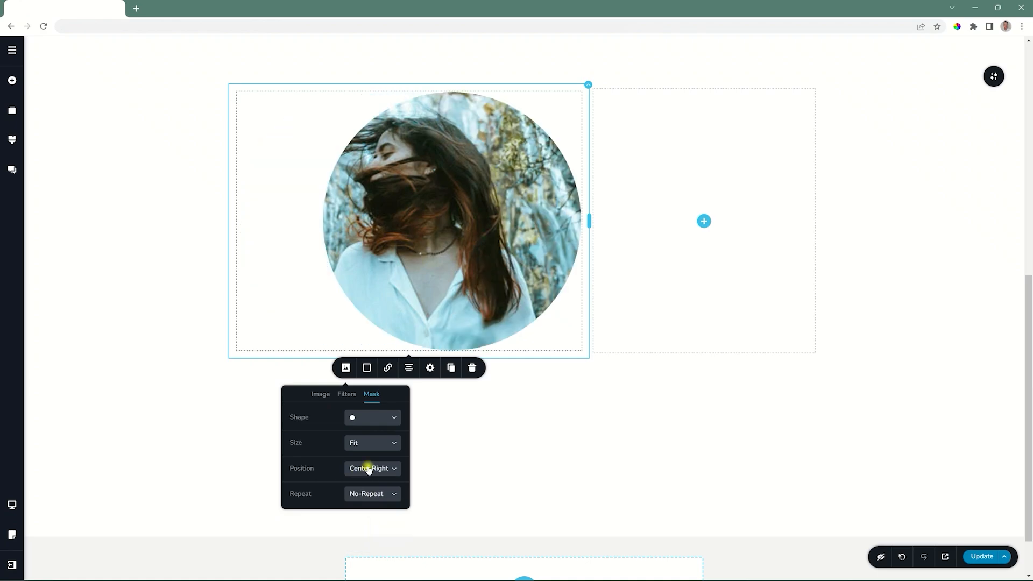
click(368, 470)
click(365, 480)
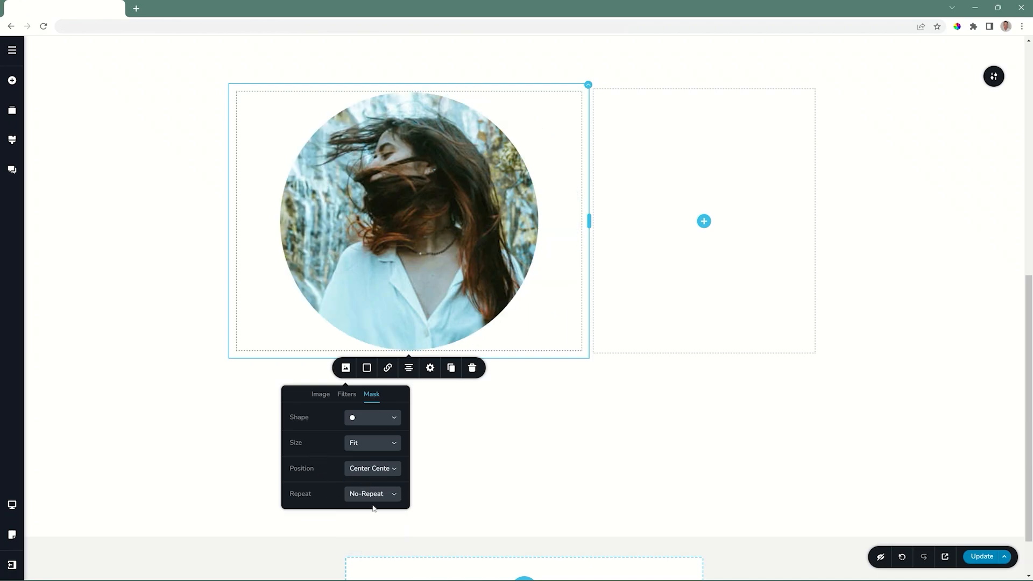
Step: Set the mask's repeat option to Repeat and back to No-Repeat
click(370, 495)
click(363, 523)
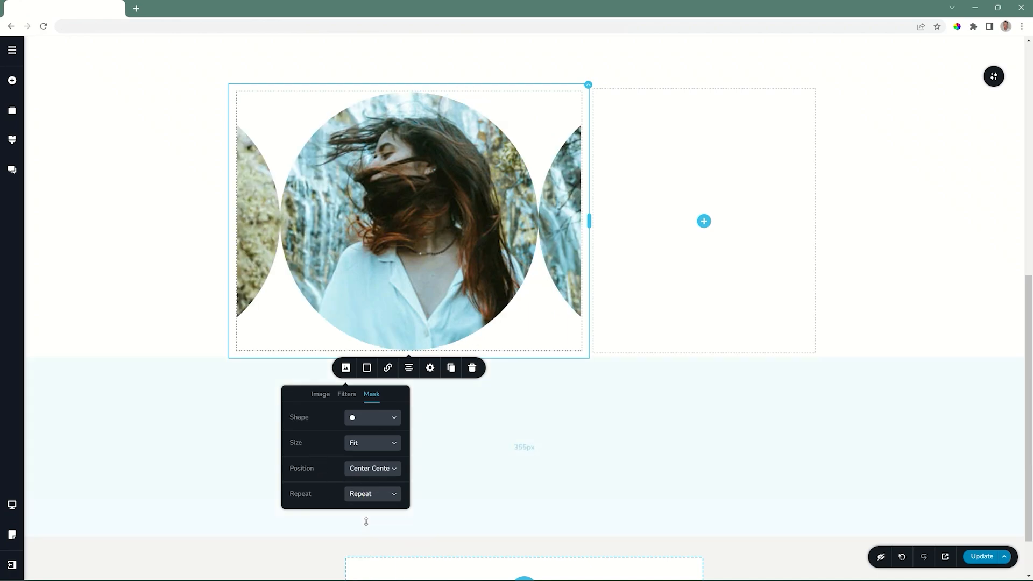
click(370, 493)
click(368, 511)
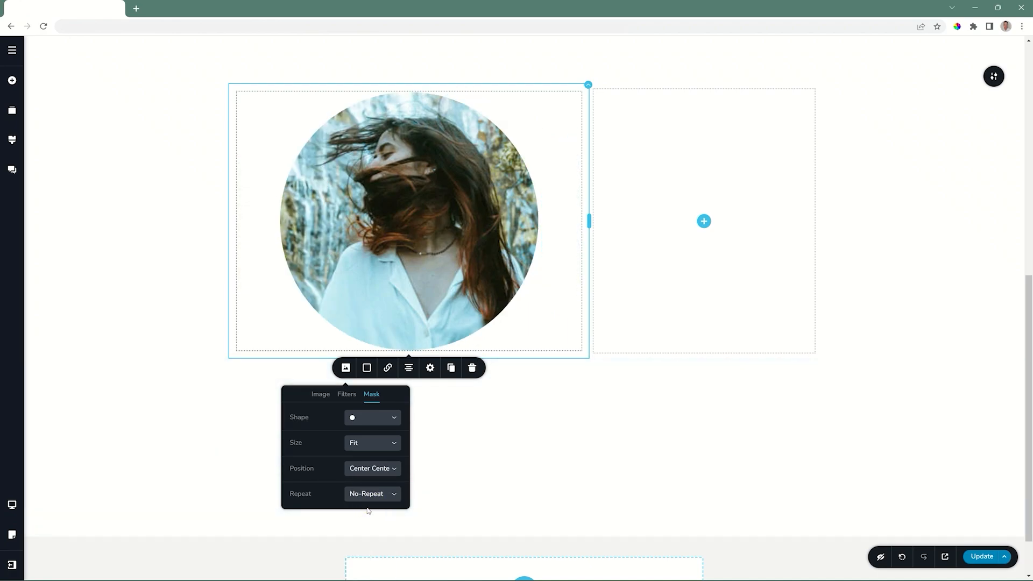
Step: Switch the mask shape to the heptagon, and replace it with a Custom shape using the cat-shaped mask image
click(370, 417)
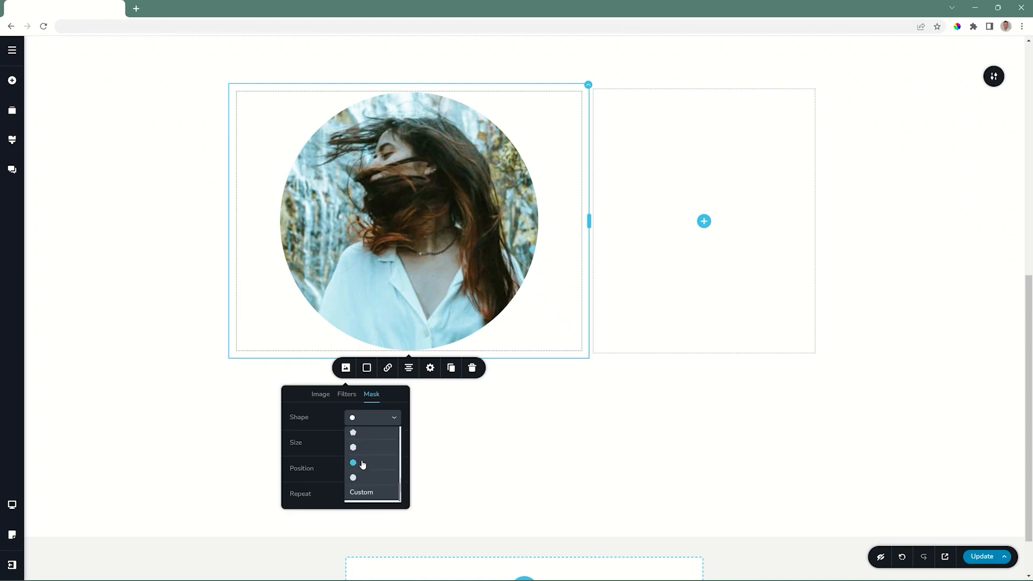
click(362, 463)
click(373, 418)
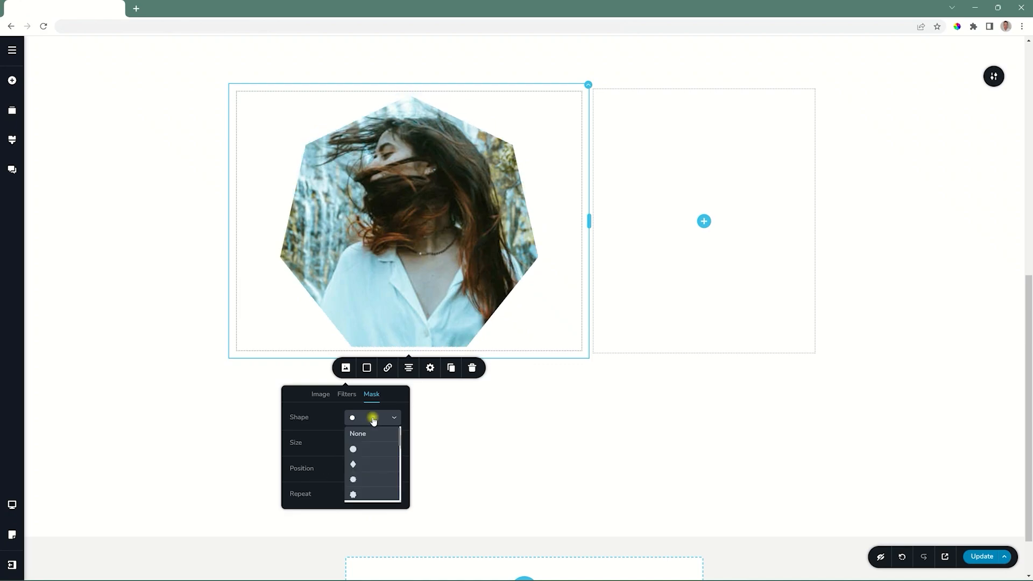
click(367, 462)
mouse_move(315, 460)
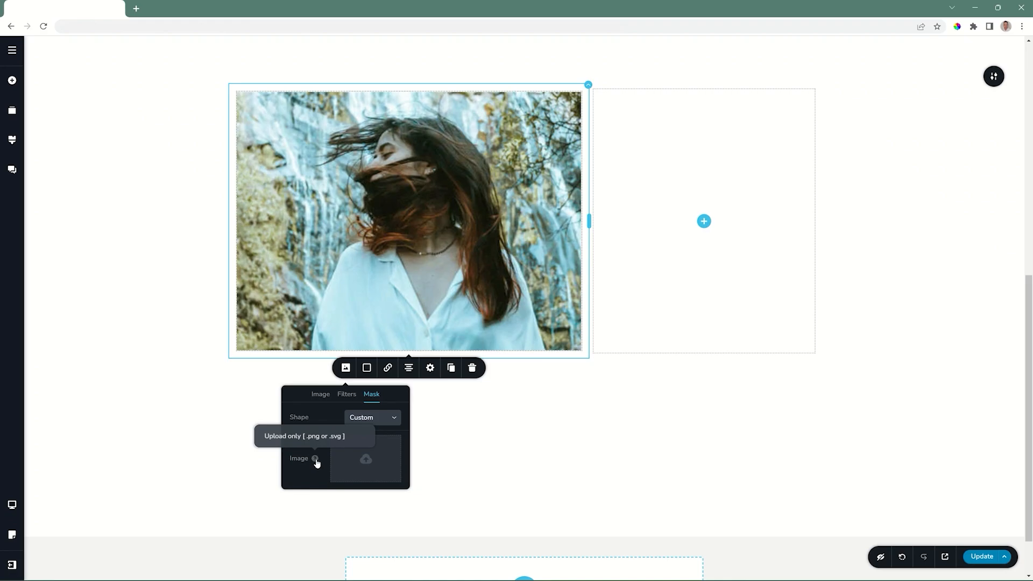
click(368, 461)
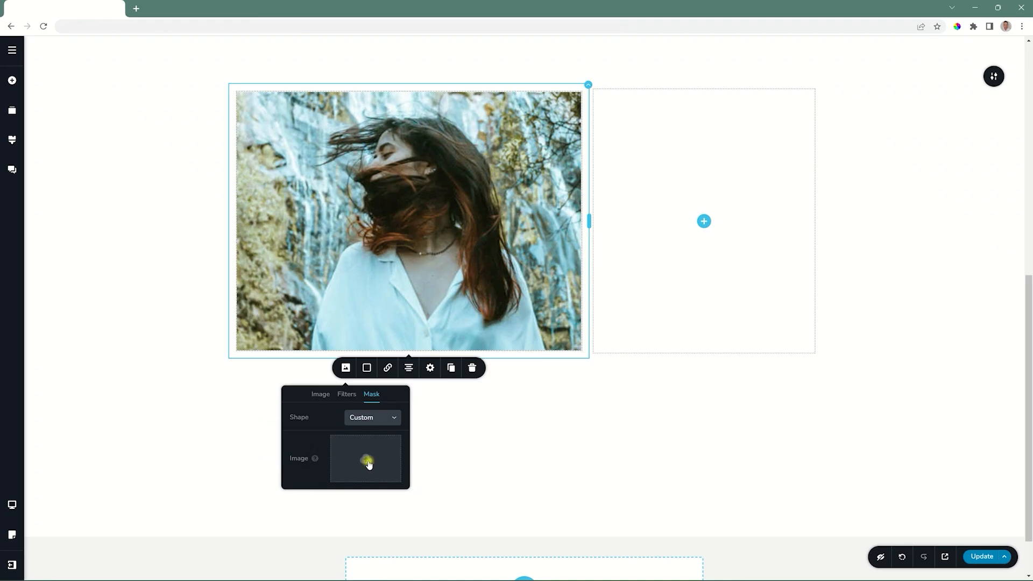
click(355, 294)
Step: Remove the image's mask by setting its shape to None, and reselect the image
click(398, 417)
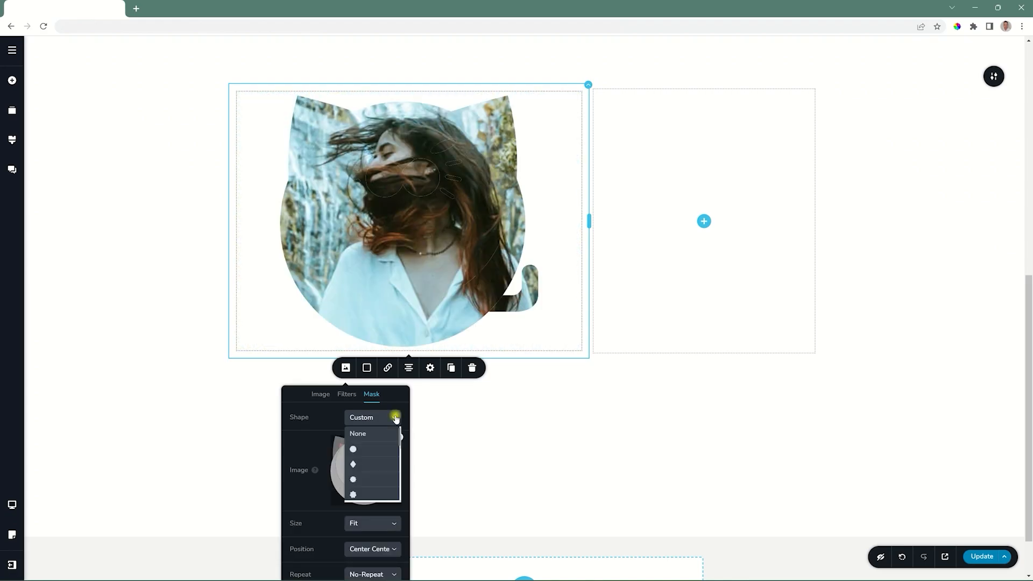
click(370, 439)
click(416, 307)
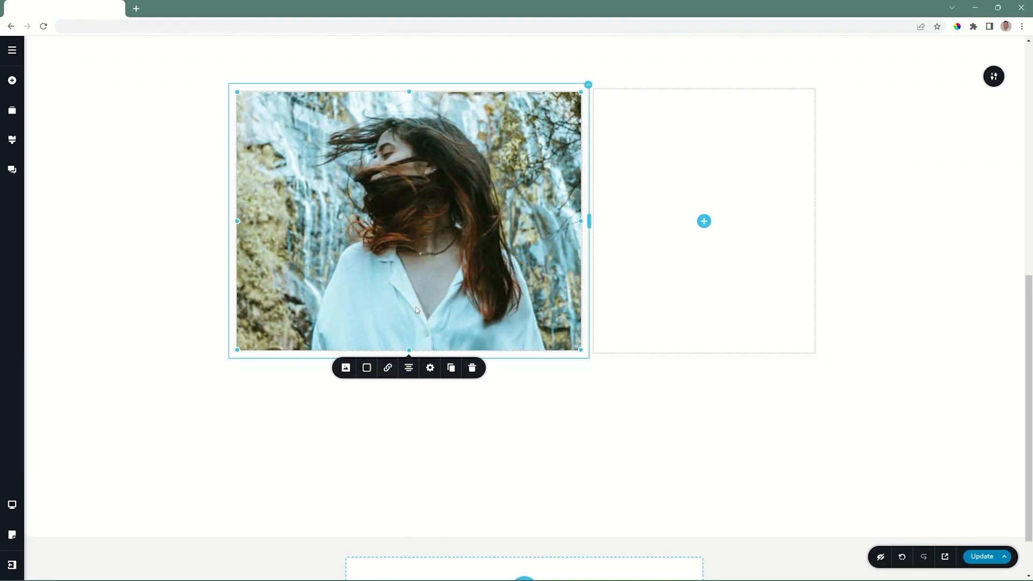
Step: Add a solid pink overlay (#f128bc) to the image at 39% opacity
click(366, 368)
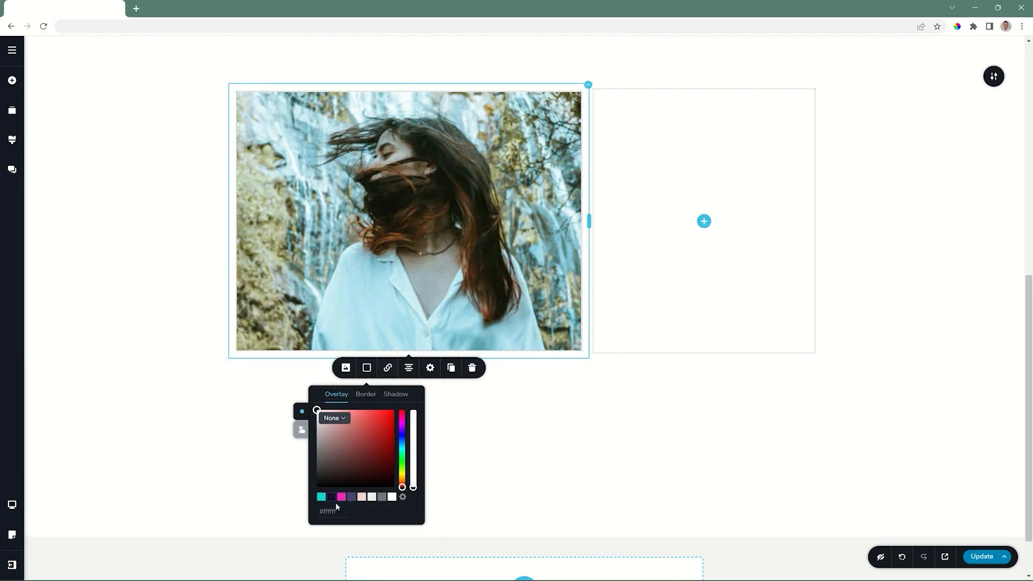
click(341, 496)
drag(413, 410, 413, 457)
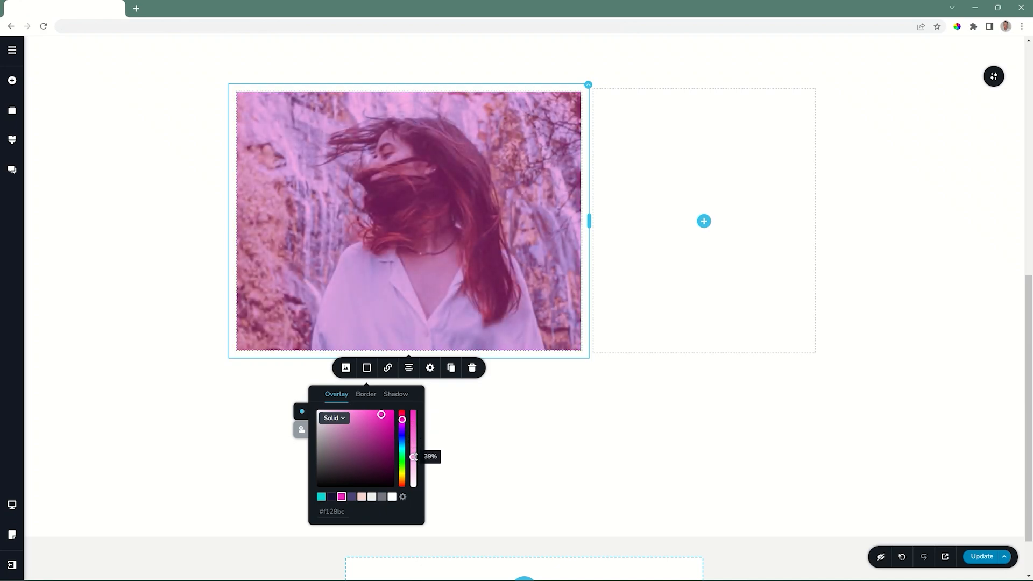
Step: Change the overlay to a gradient and set its end colour to white (#FFFFFF) at 60% opacity
click(333, 418)
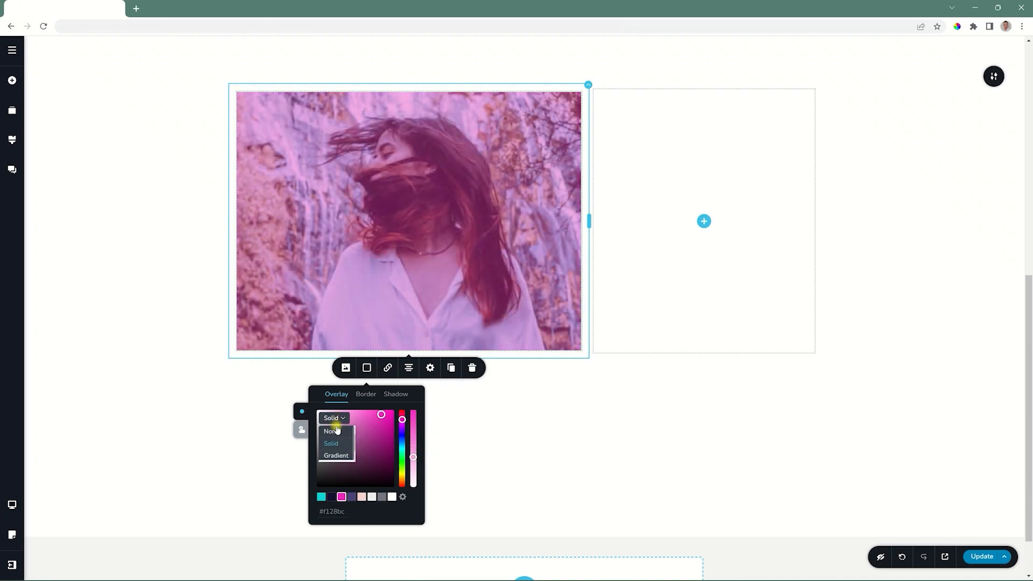
click(335, 456)
click(412, 413)
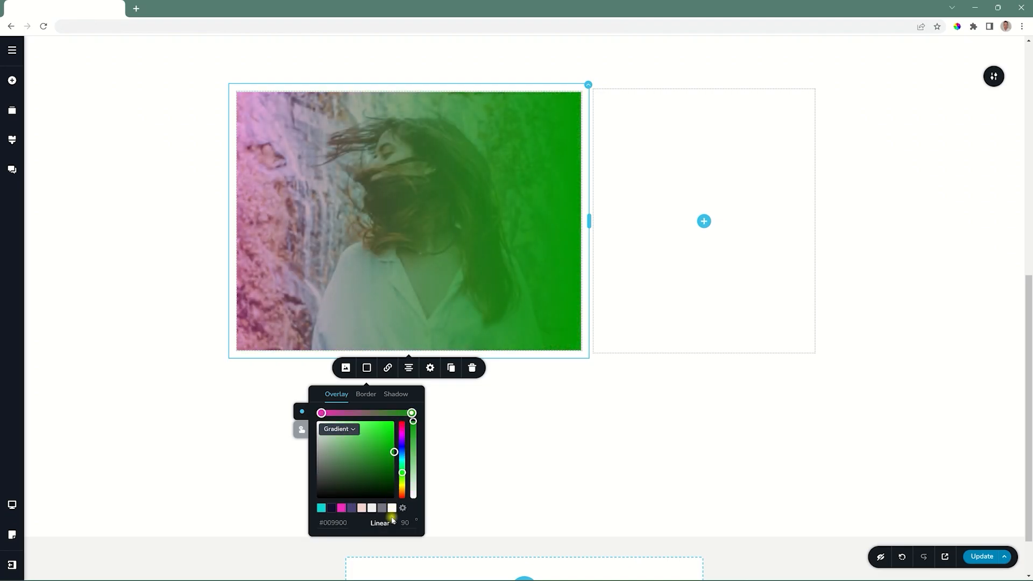
click(392, 508)
drag(412, 423, 413, 453)
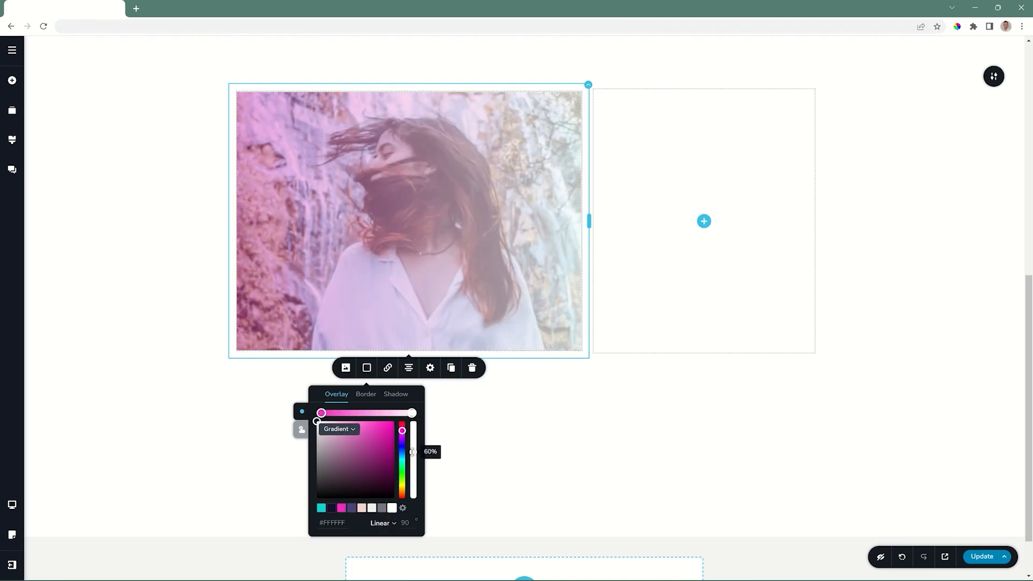
Step: Try the Radial gradient type, return it to Linear, and set the gradient angle to 135°
click(384, 524)
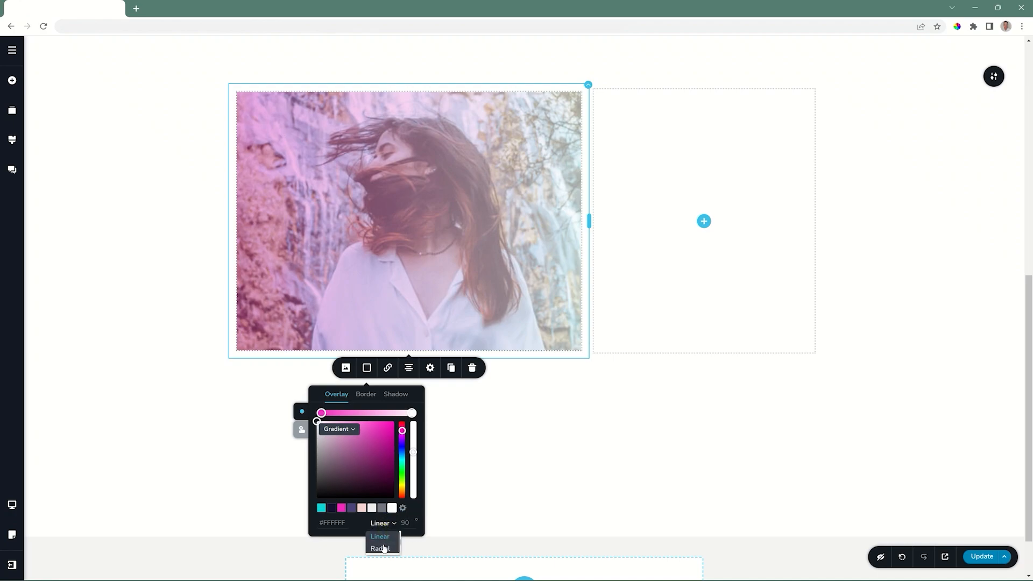
click(385, 549)
click(386, 526)
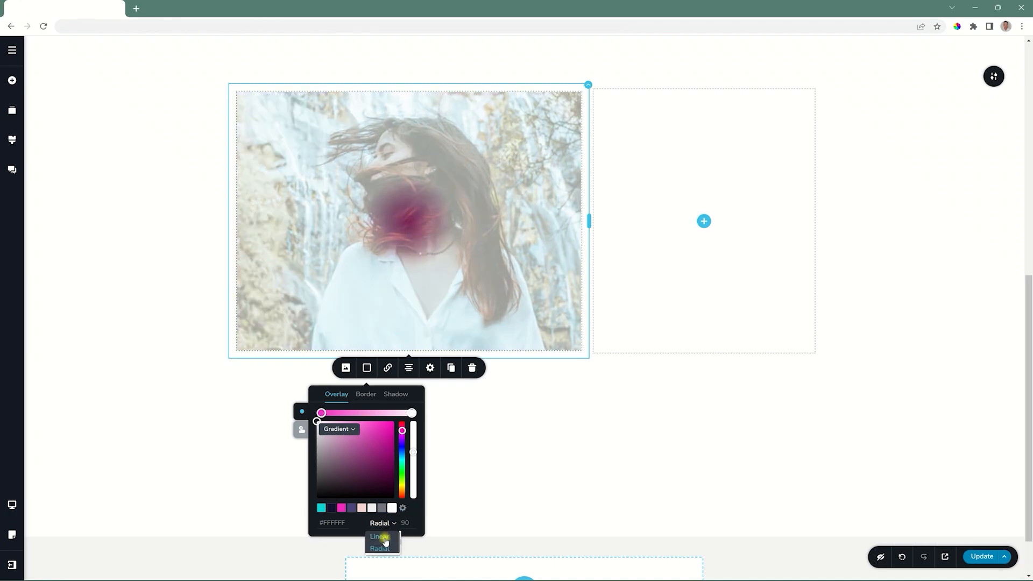
click(383, 539)
double_click(405, 523)
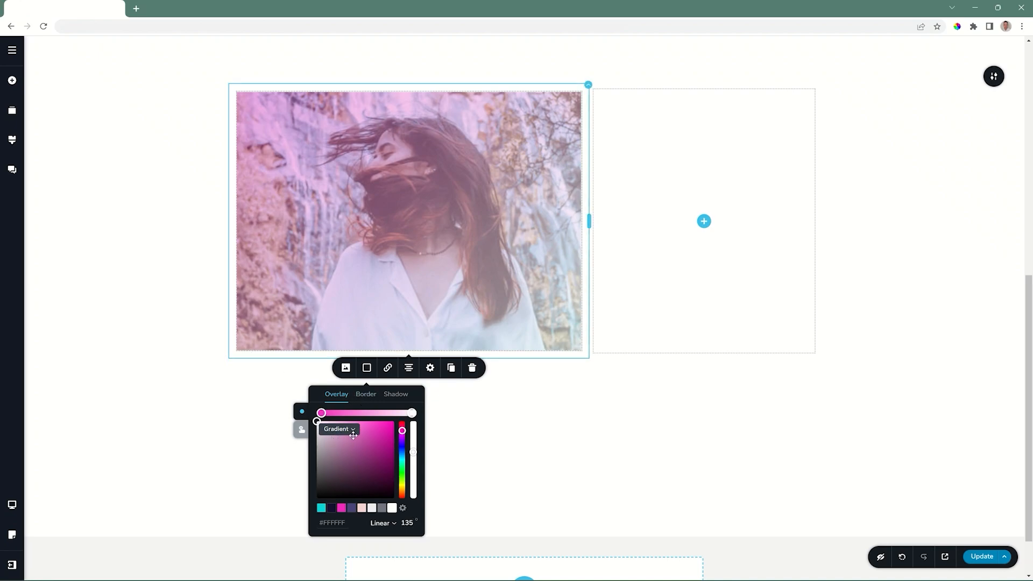
Step: Set the image's hover-state overlay to None and return to the normal-state overlay settings
click(302, 430)
click(339, 429)
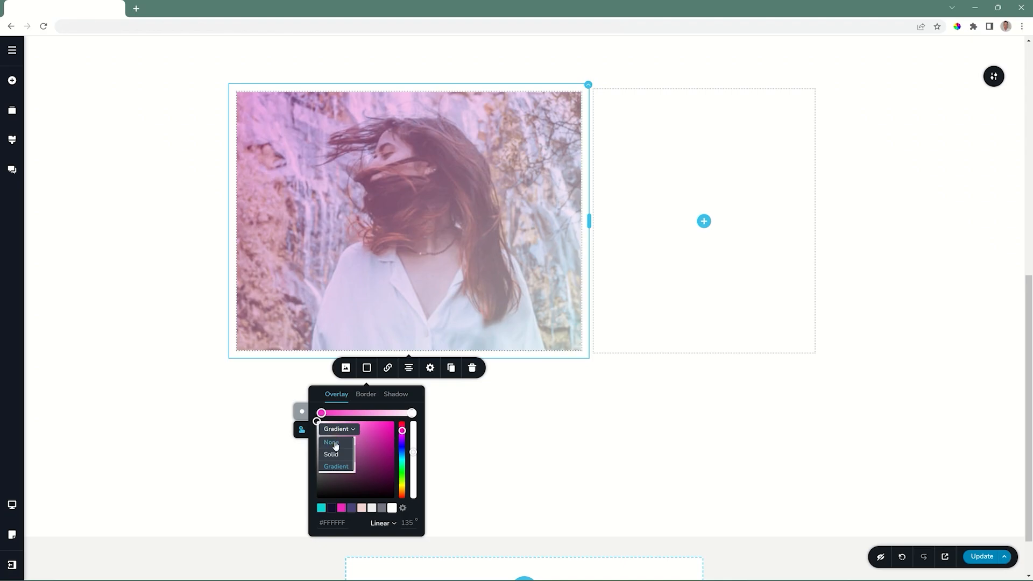
click(333, 441)
click(303, 416)
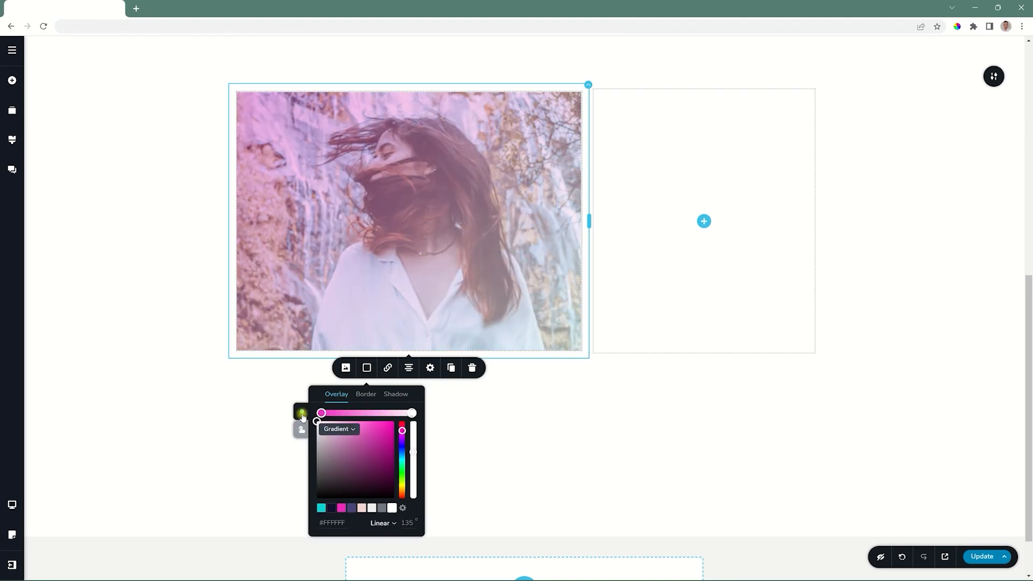
Step: Add a solid pink border to the image in the two-column block and set its size to 15
click(165, 400)
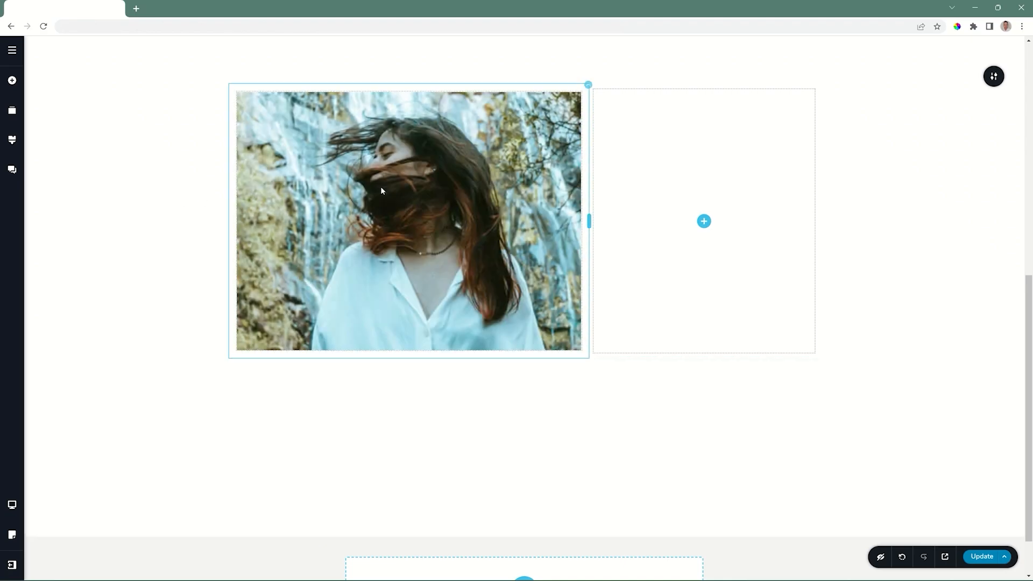
click(381, 189)
click(366, 367)
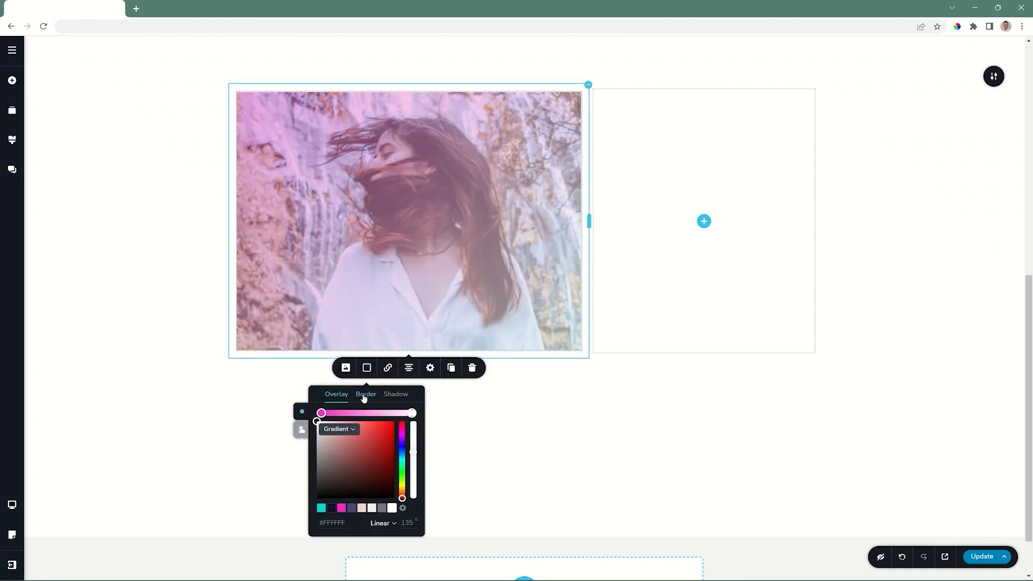
click(365, 398)
click(393, 496)
click(341, 497)
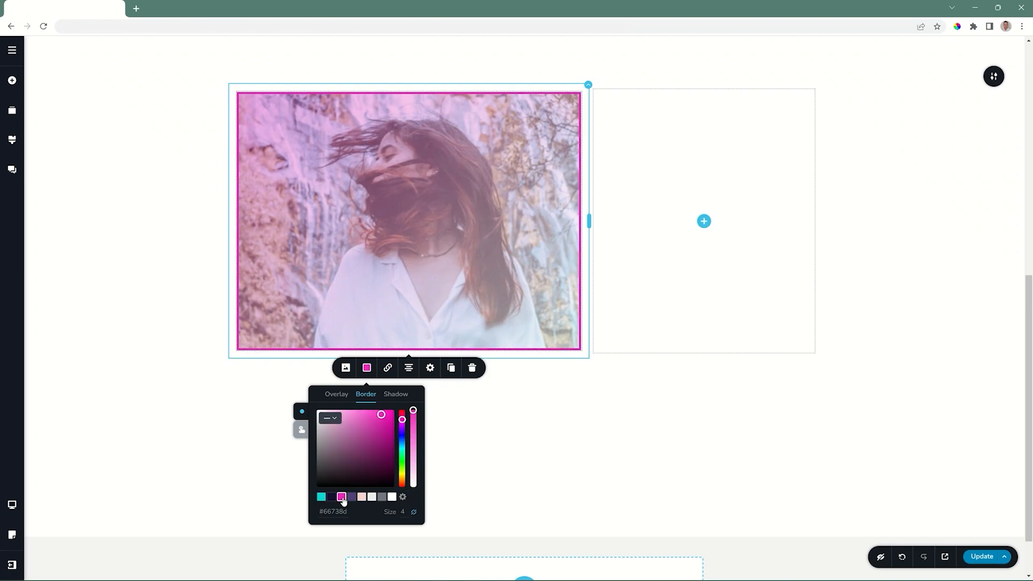
double_click(404, 513)
text(15)
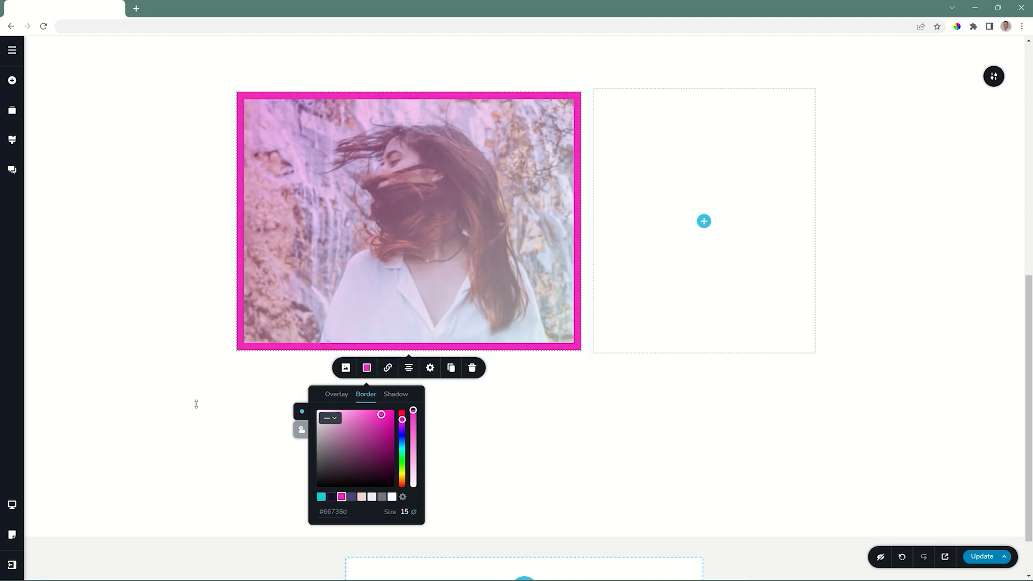
Step: Unlink the image's border widths and set the top and bottom borders to 5
click(414, 512)
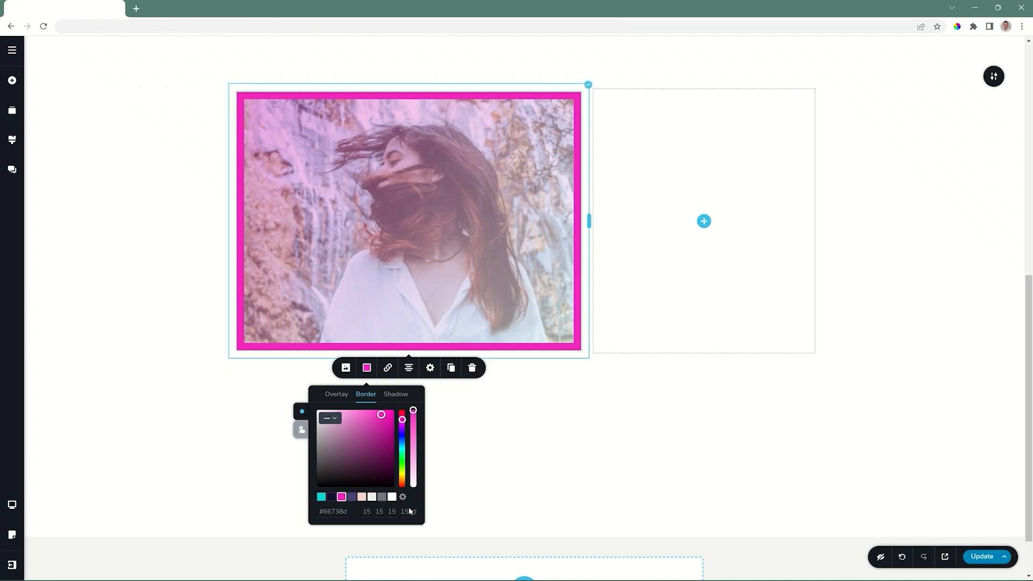
double_click(368, 512)
text(5)
double_click(391, 513)
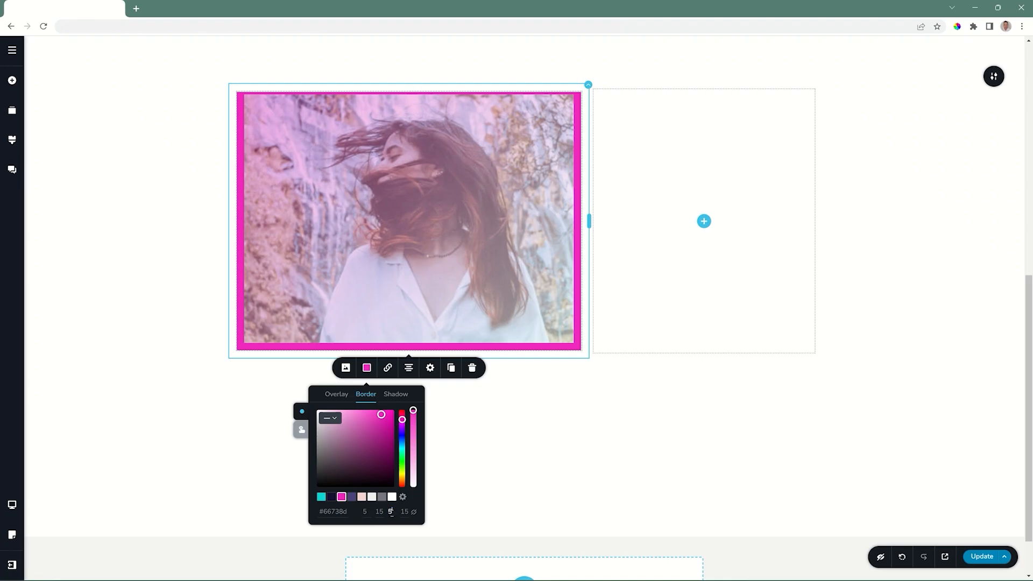
click(577, 430)
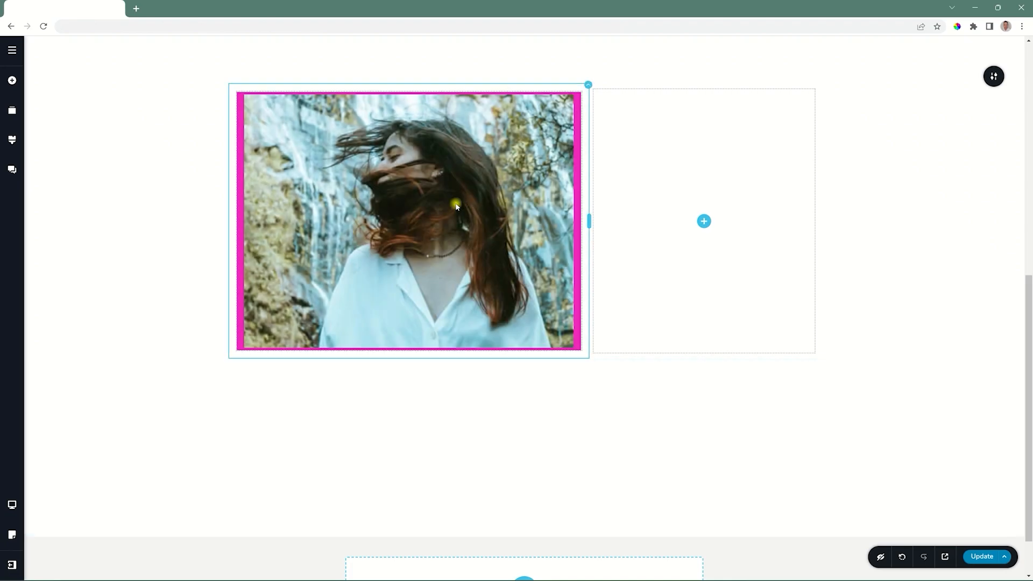
Step: Examine the image's link options for URL, Block, Popup and File
click(455, 205)
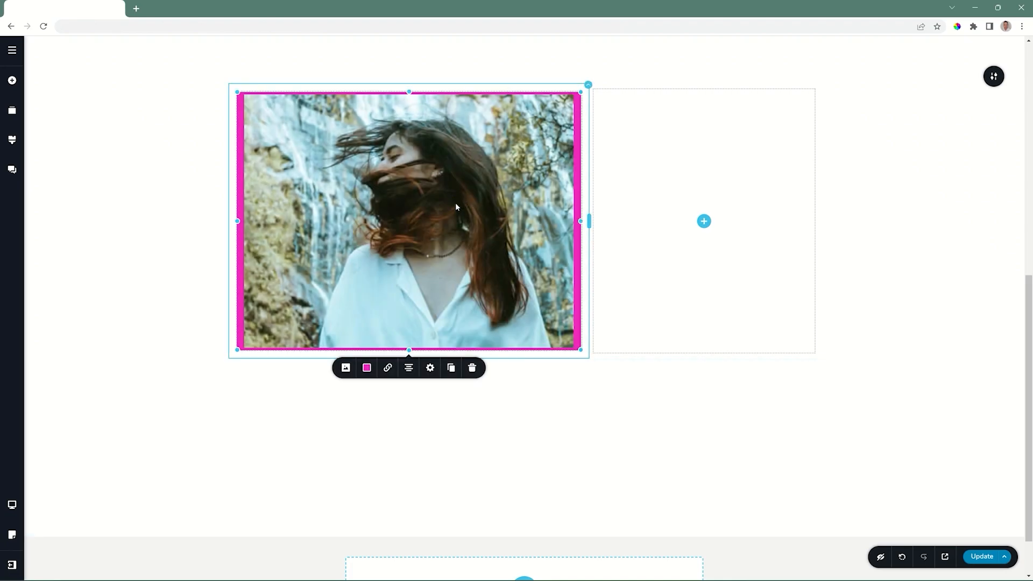
click(388, 368)
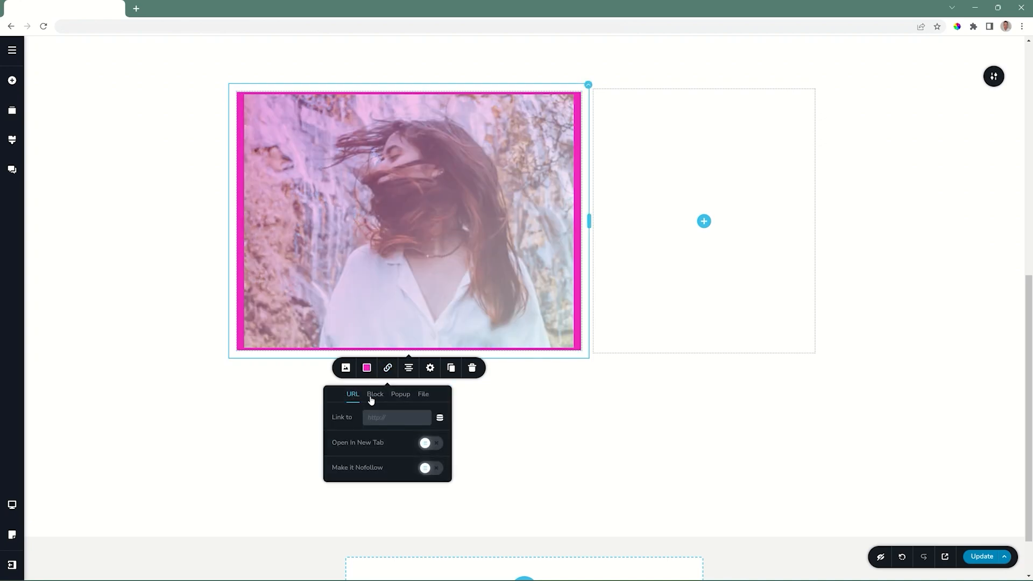
click(382, 399)
click(407, 399)
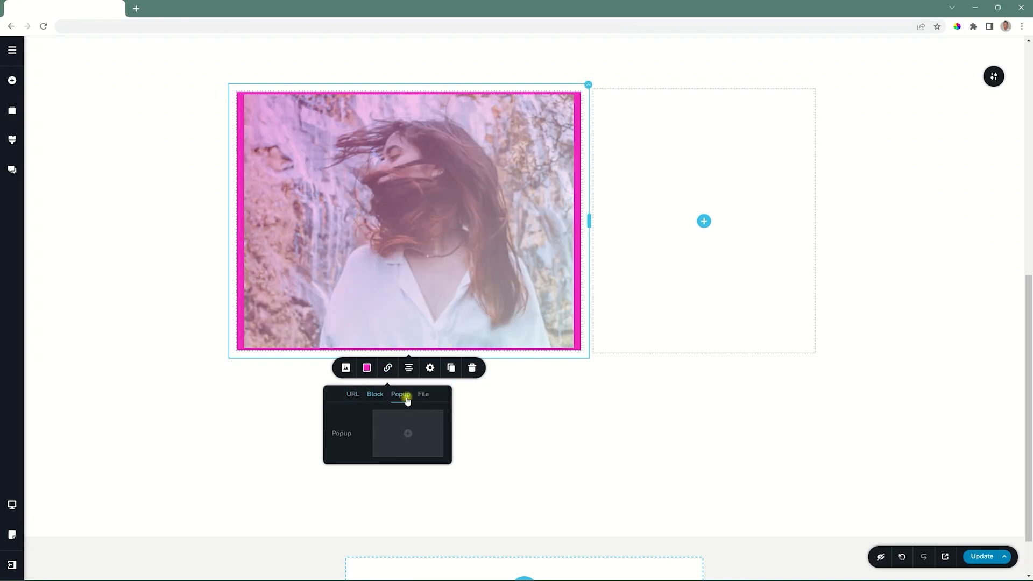
click(423, 396)
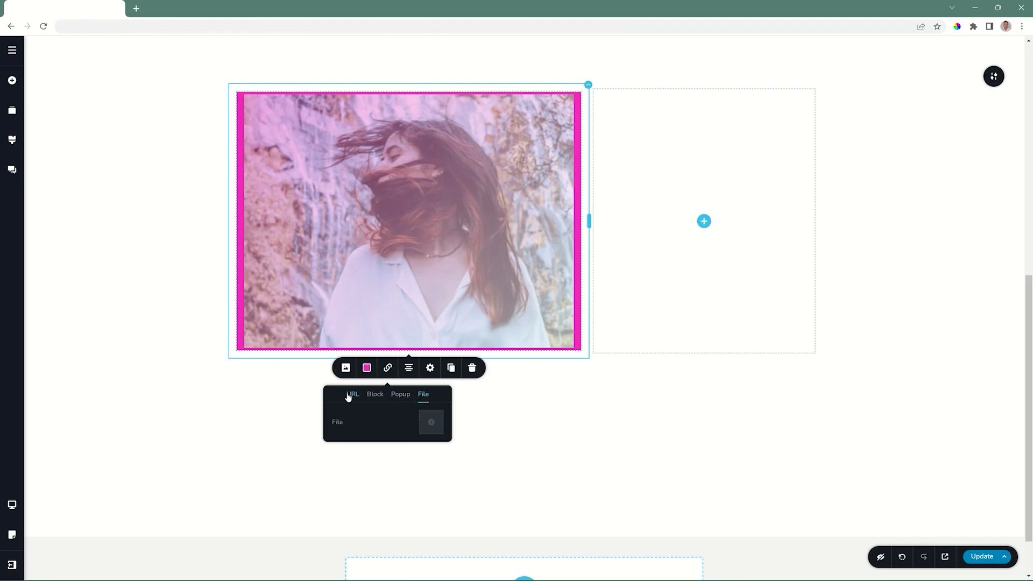
click(350, 395)
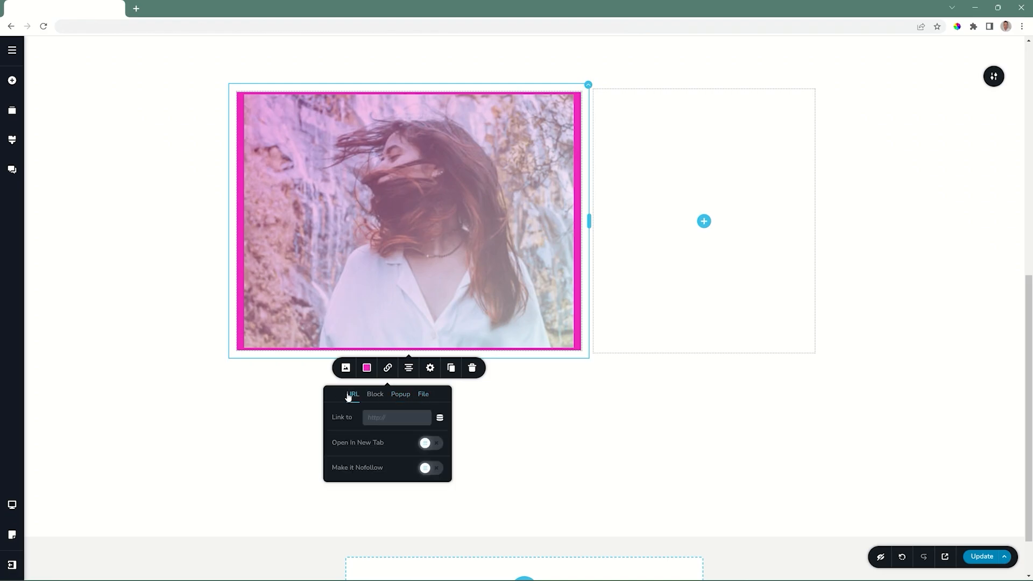
Step: Shrink the image proportionally to about 64% width and cycle its alignment until it is centred again
drag(577, 348, 518, 303)
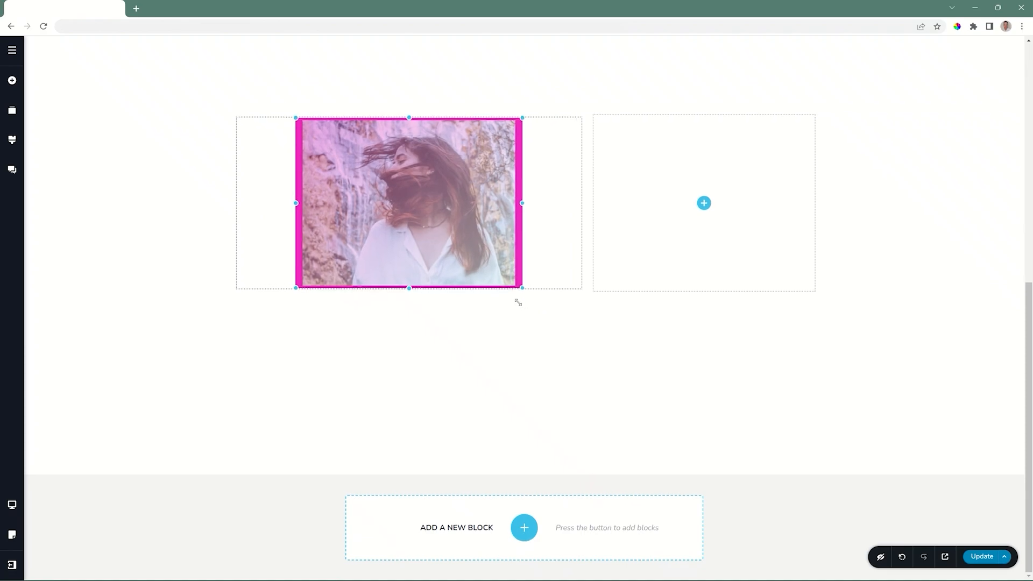
click(409, 306)
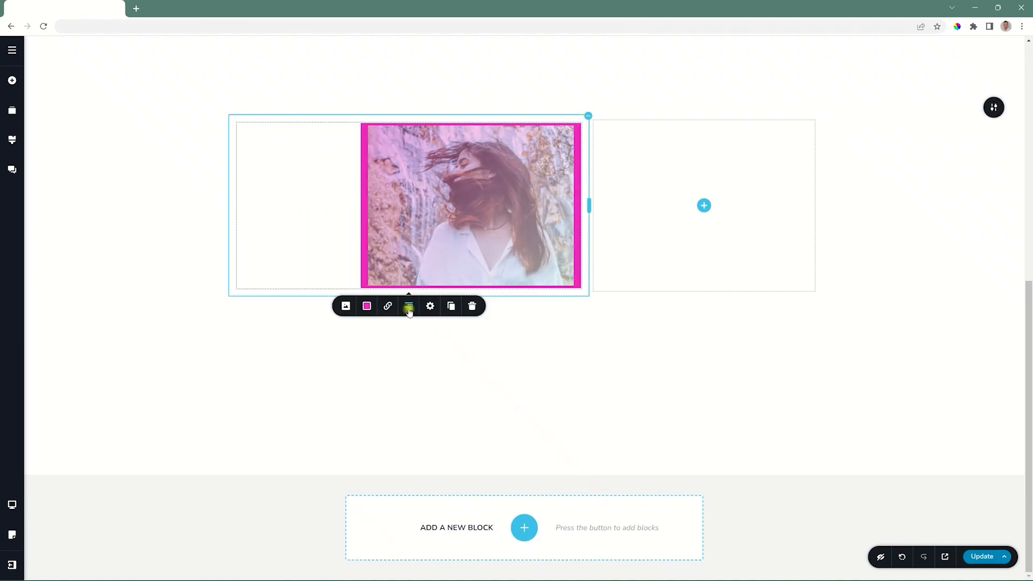
click(409, 307)
click(409, 307)
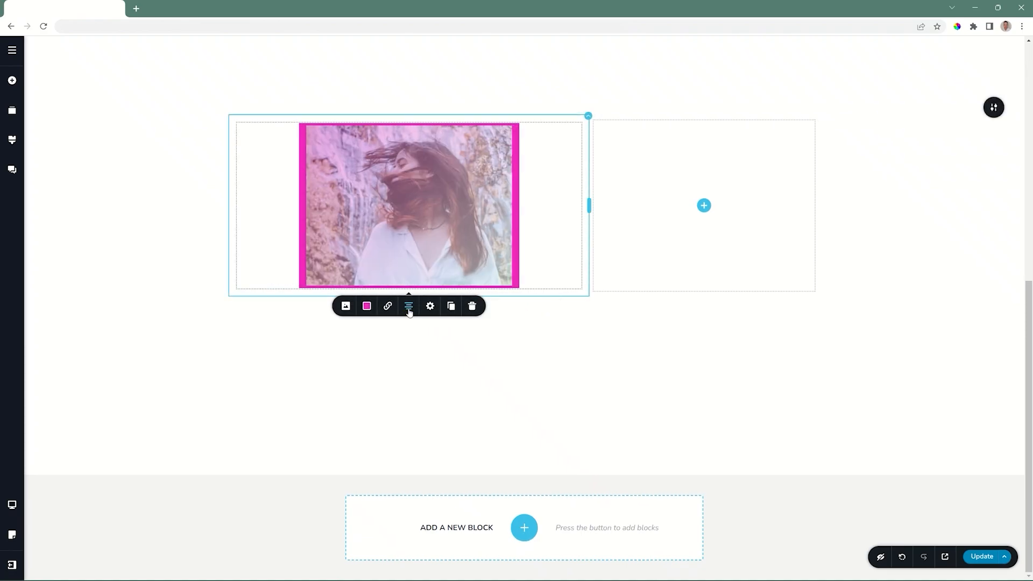
click(427, 306)
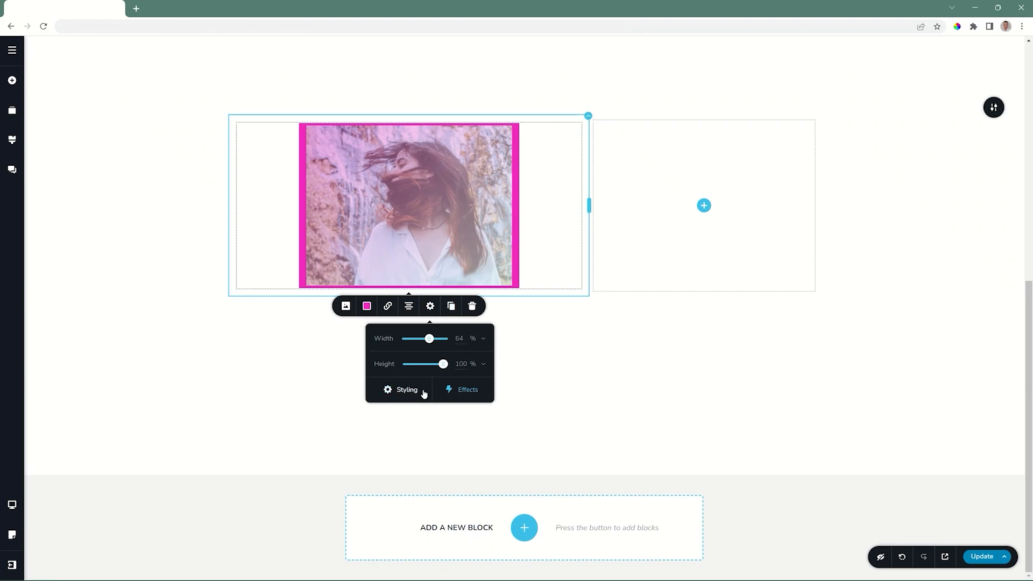
click(451, 304)
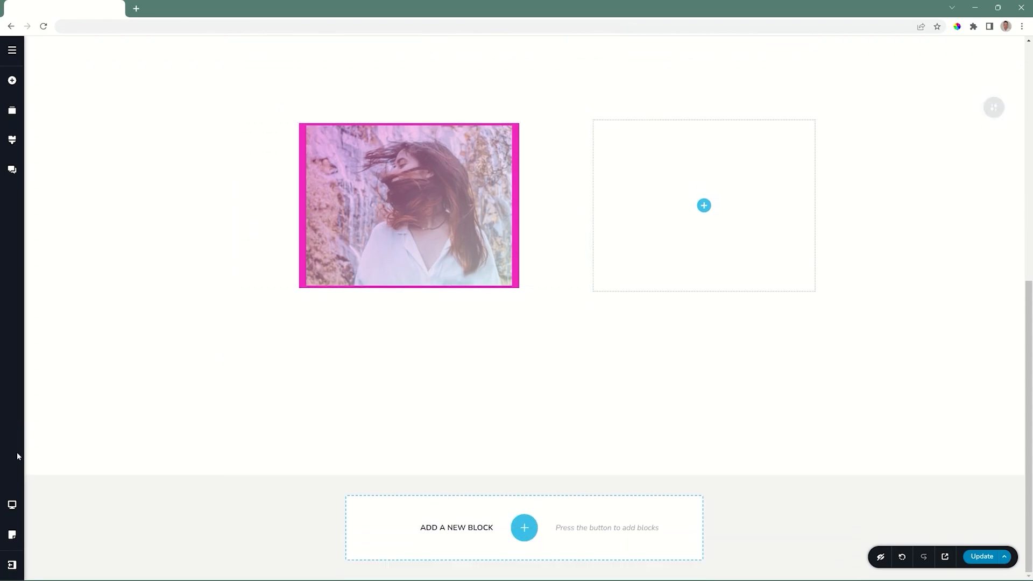
Step: In the tablet view, enlarge the pink-bordered image to the full column width and reduce its height to a landscape shape
mouse_move(12, 505)
click(48, 493)
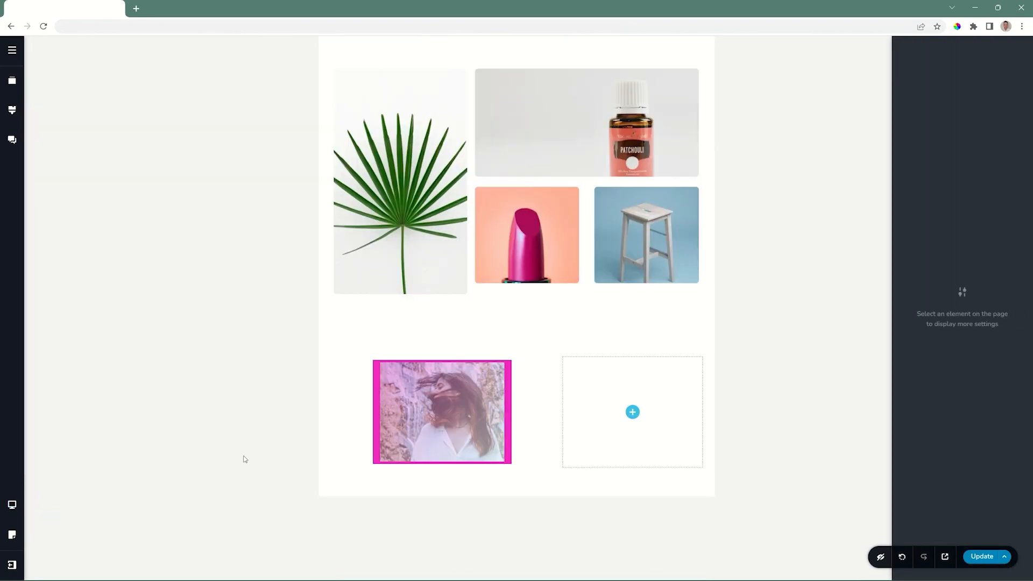
click(420, 422)
drag(373, 465, 282, 540)
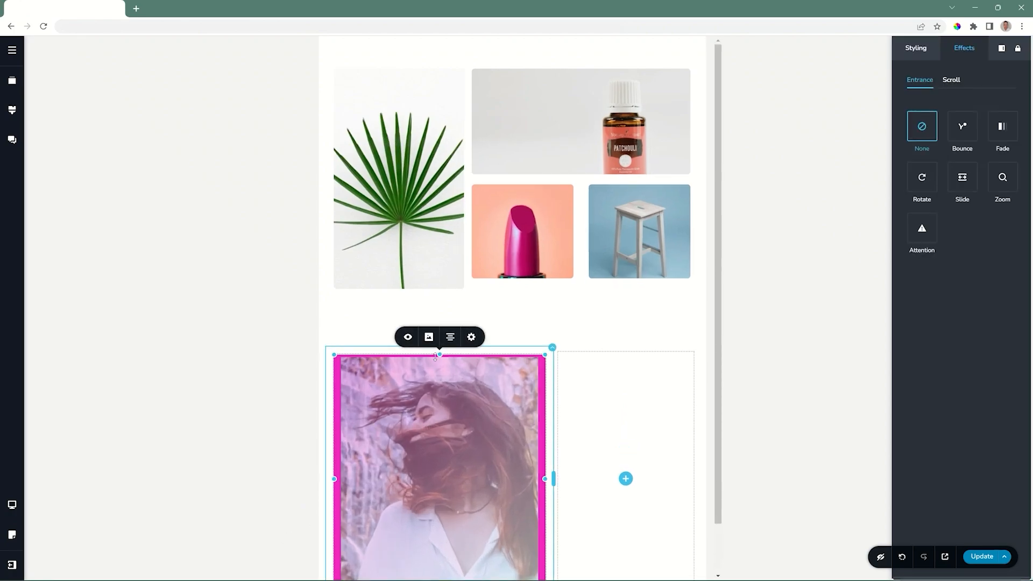
drag(437, 355, 441, 475)
click(431, 343)
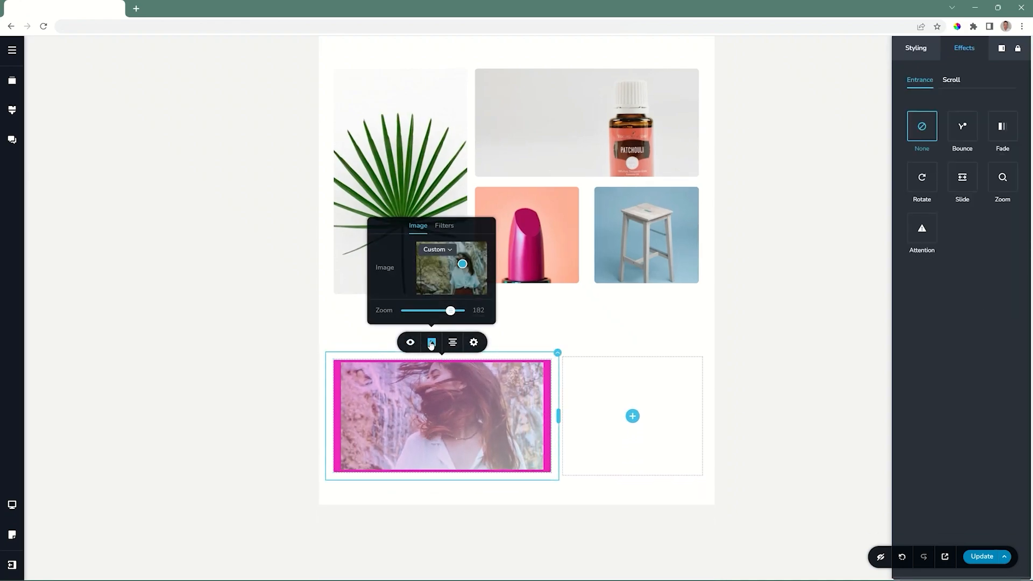
Step: In the mobile view, enlarge the pink-bordered image to the full column width and adjust its height
click(11, 504)
click(52, 518)
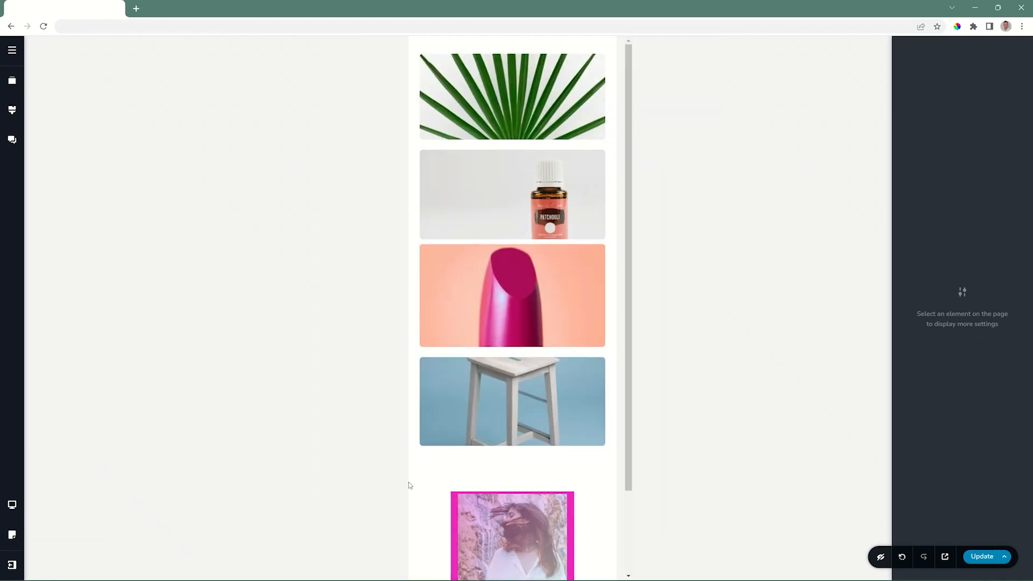
click(521, 440)
drag(577, 441, 643, 449)
drag(512, 540, 526, 569)
scroll(540, 440, down, 2)
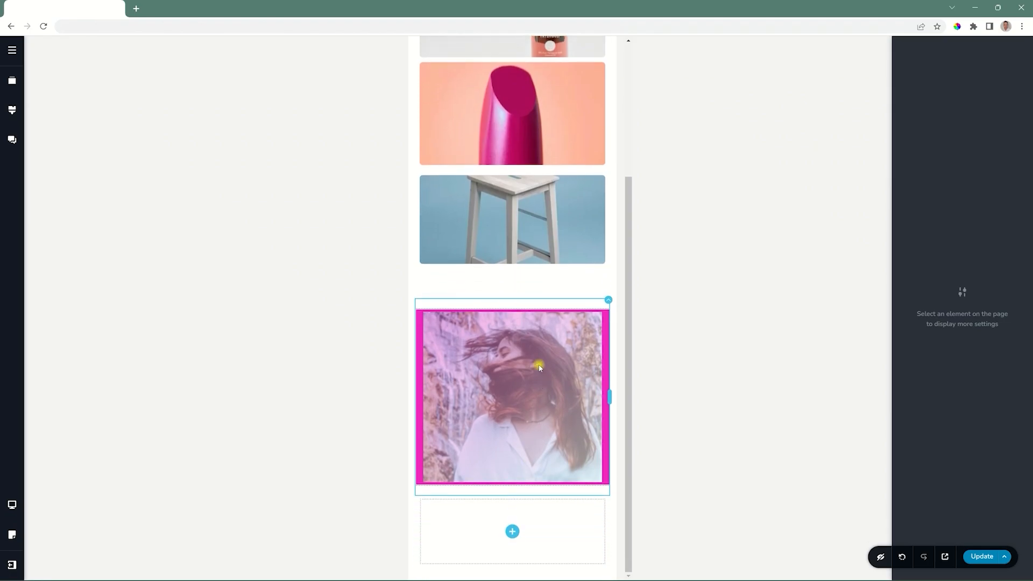
Step: Check the image in the tablet view and again in the desktop view
click(11, 505)
click(52, 492)
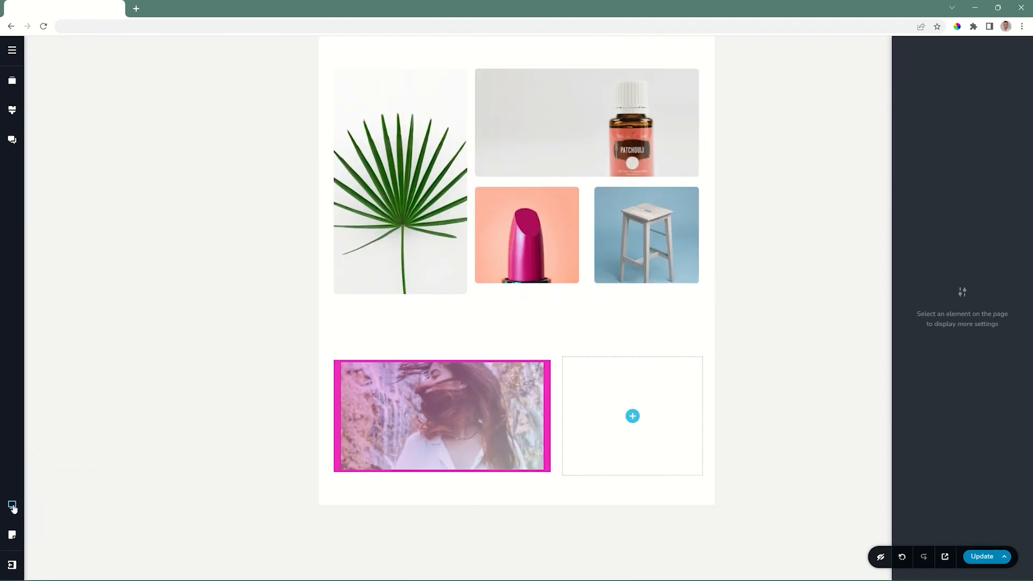
click(12, 504)
click(52, 467)
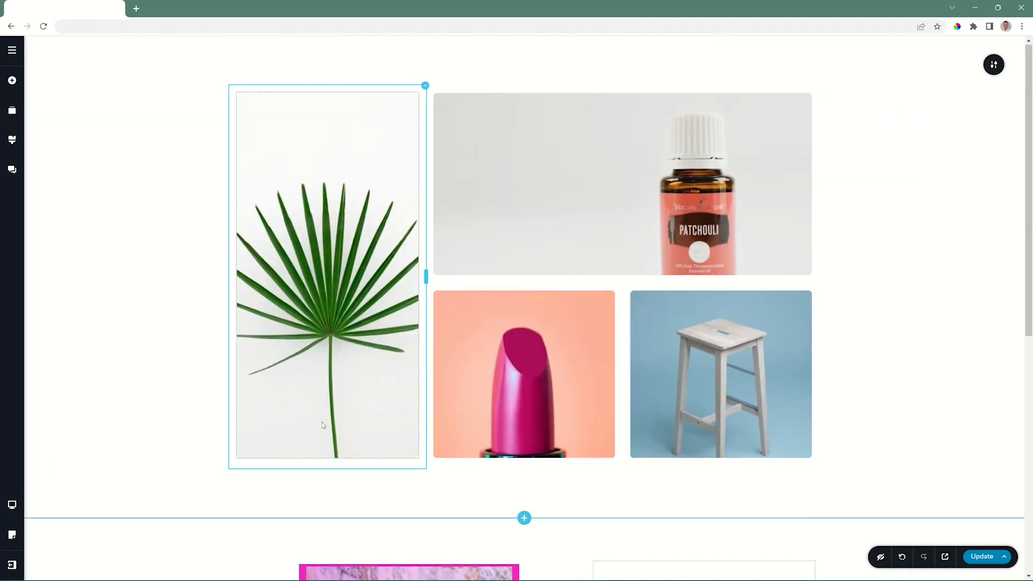
scroll(322, 425, down, 5)
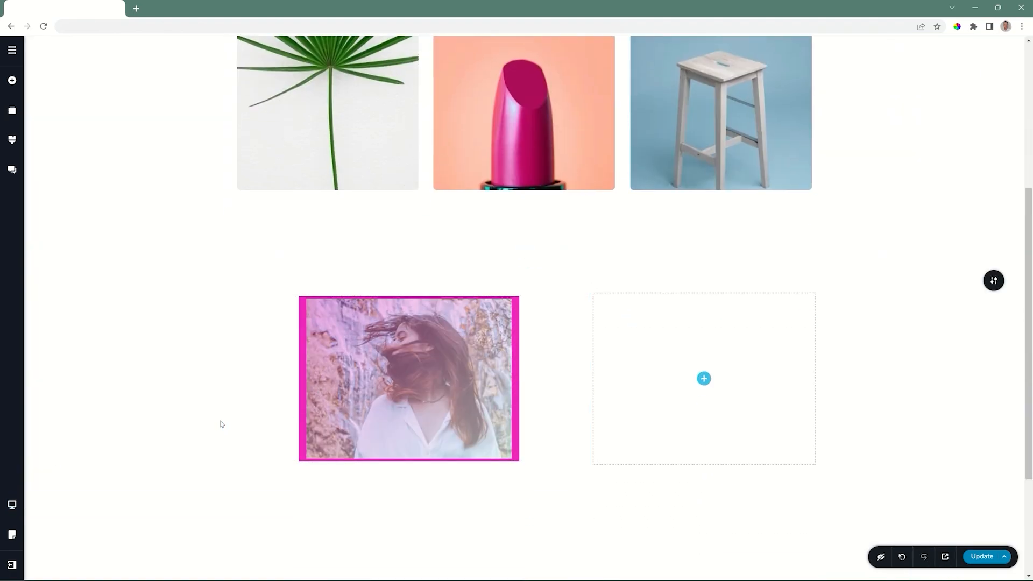